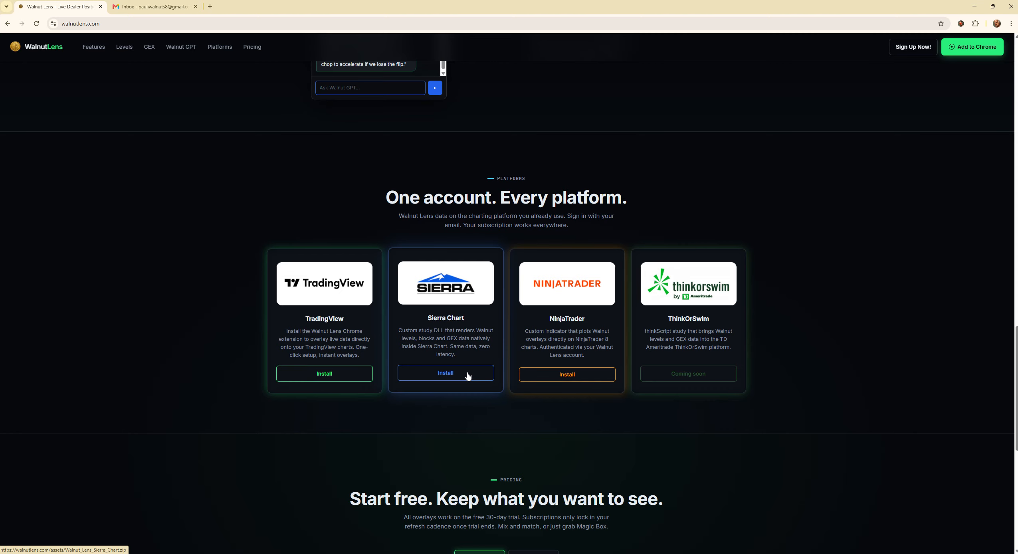
- Download Walnut_Lens_Sierra_Chart.zip and open it to see README.txt and Walnut_Lens_64.dll
left_click(467, 376)
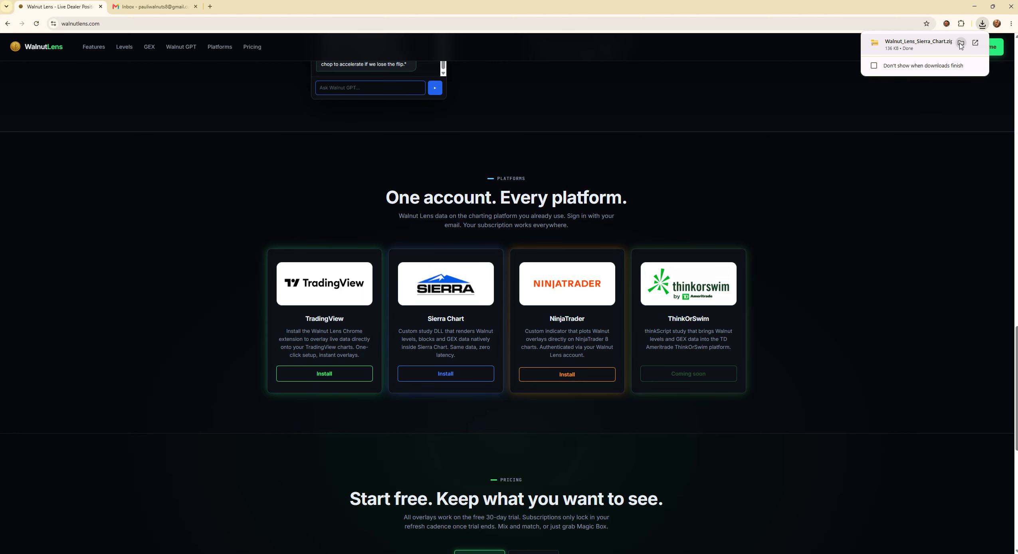
left_click(959, 47)
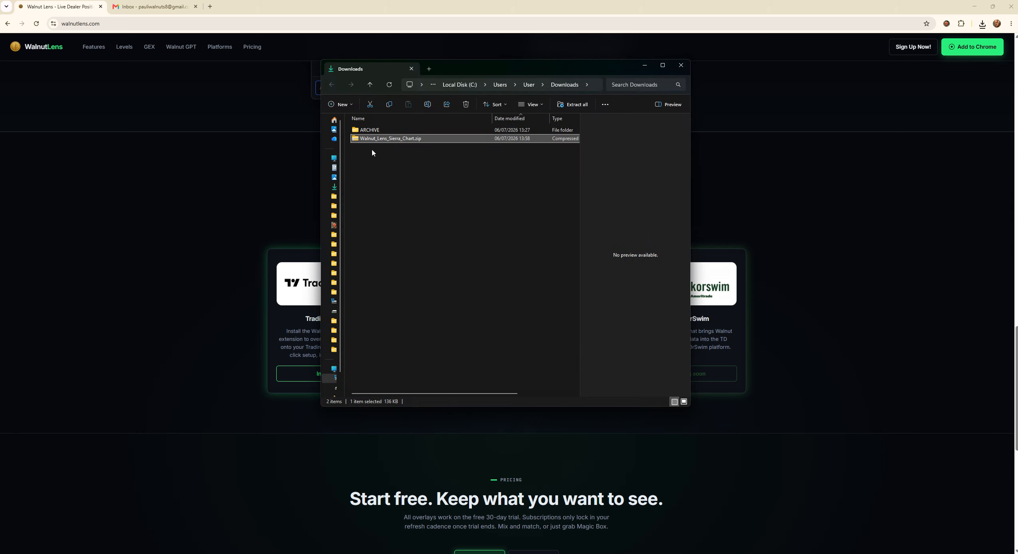
double_click(377, 140)
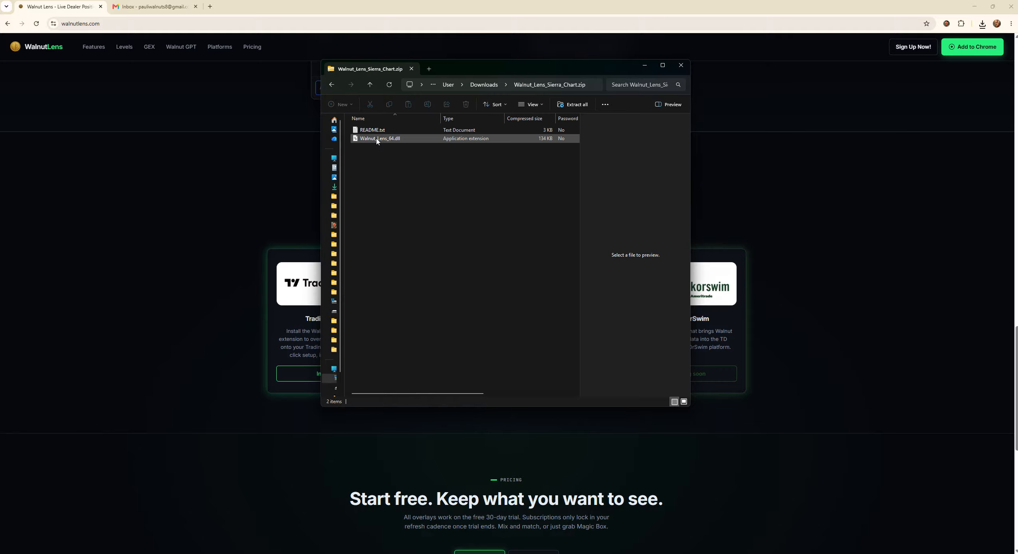
left_click(378, 131)
double_click(378, 130)
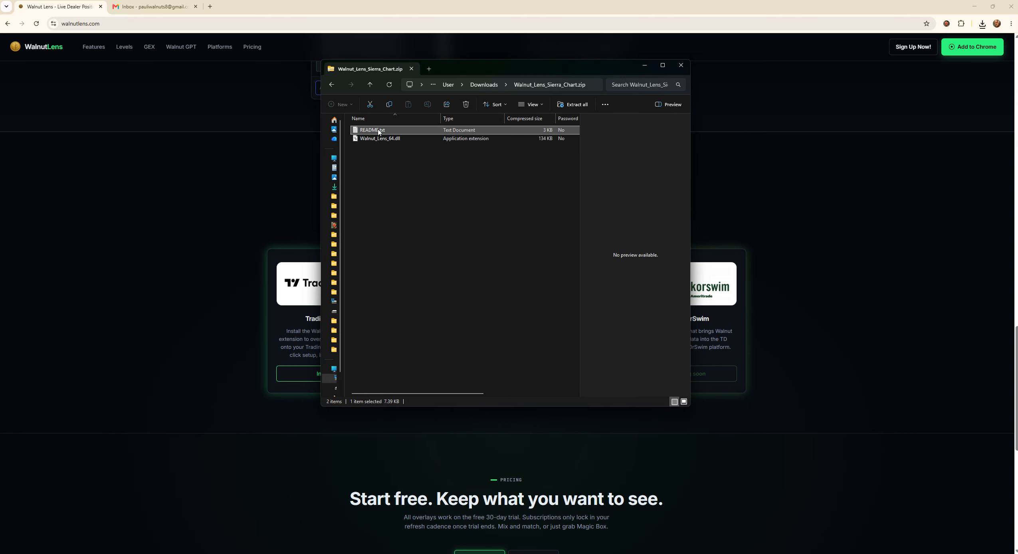
- Read through README.txt in Notepad, close it, and select Walnut_Lens_64.dll
scroll(672, 174, "down", 8)
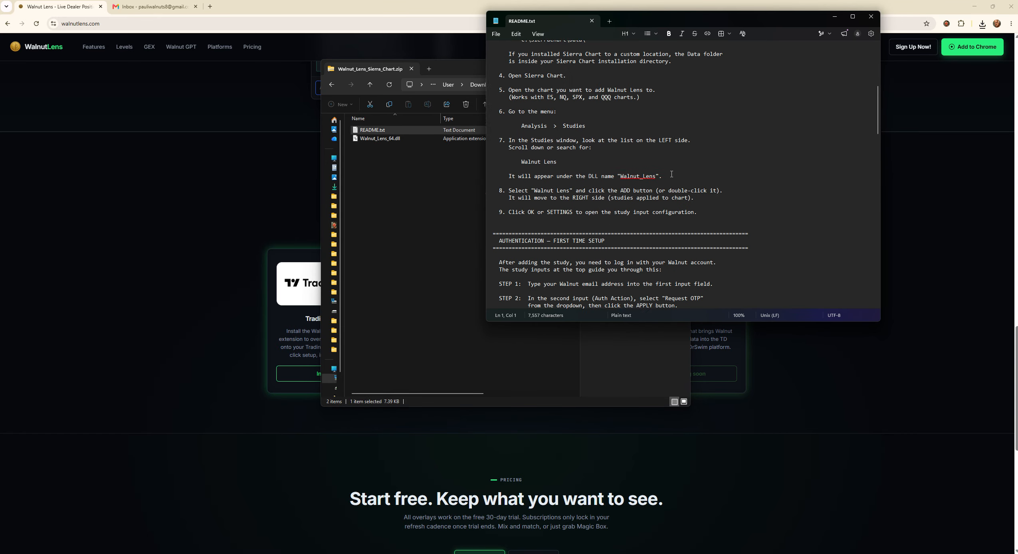
scroll(672, 174, "down", 20)
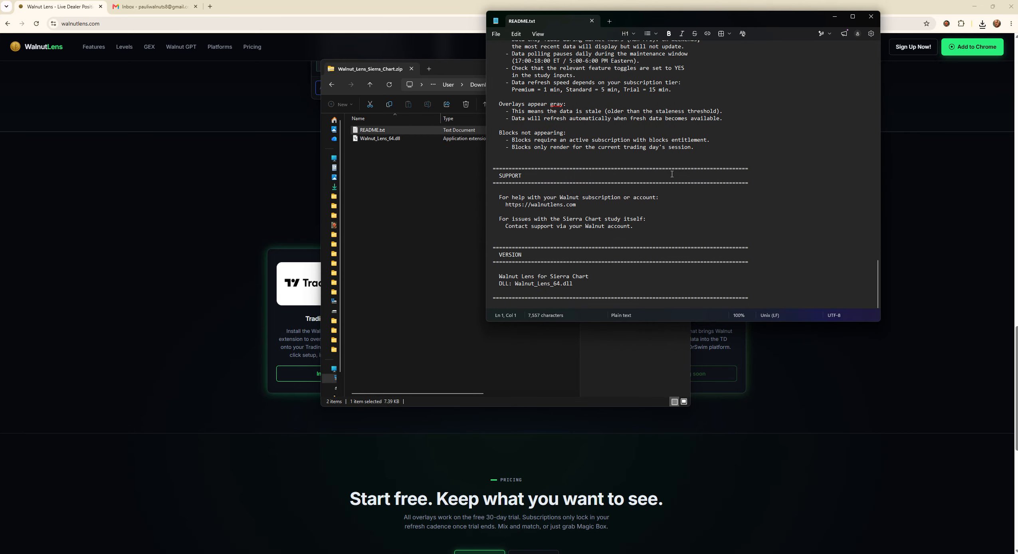
left_click(869, 18)
left_click(380, 138)
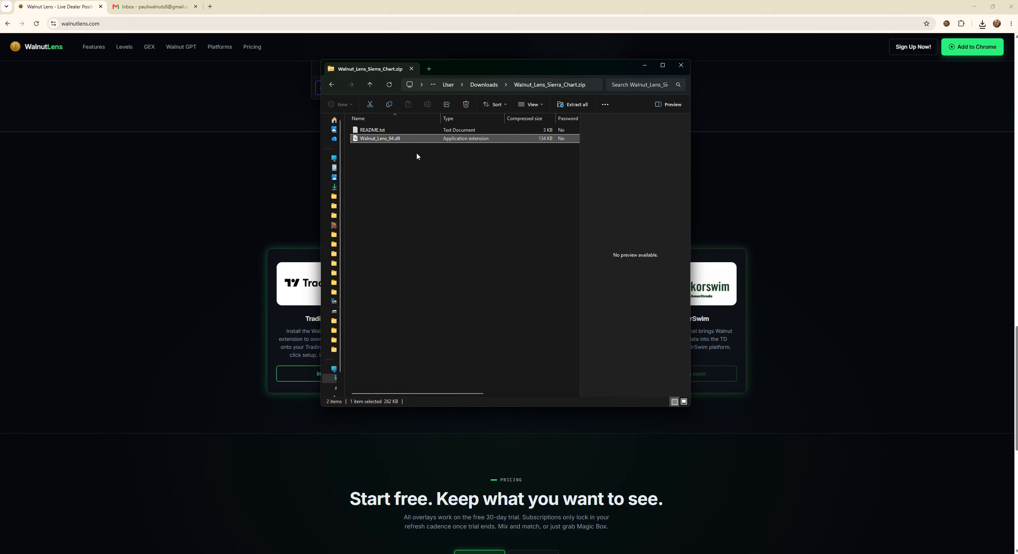
- Copy Walnut_Lens_64.dll, move the Explorer window aside, and minimise Chrome to reveal Sierra Chart
right_click(396, 140)
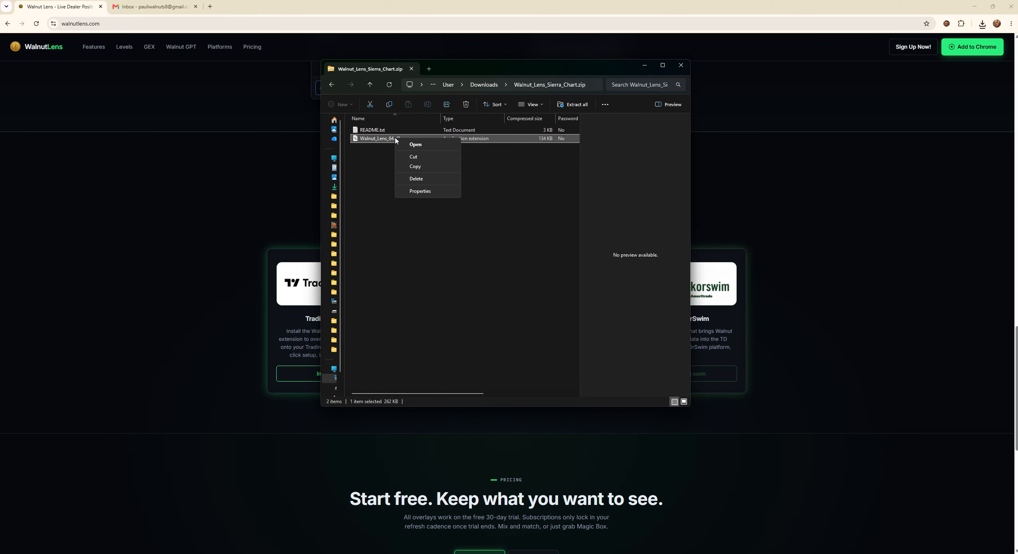
left_click(420, 168)
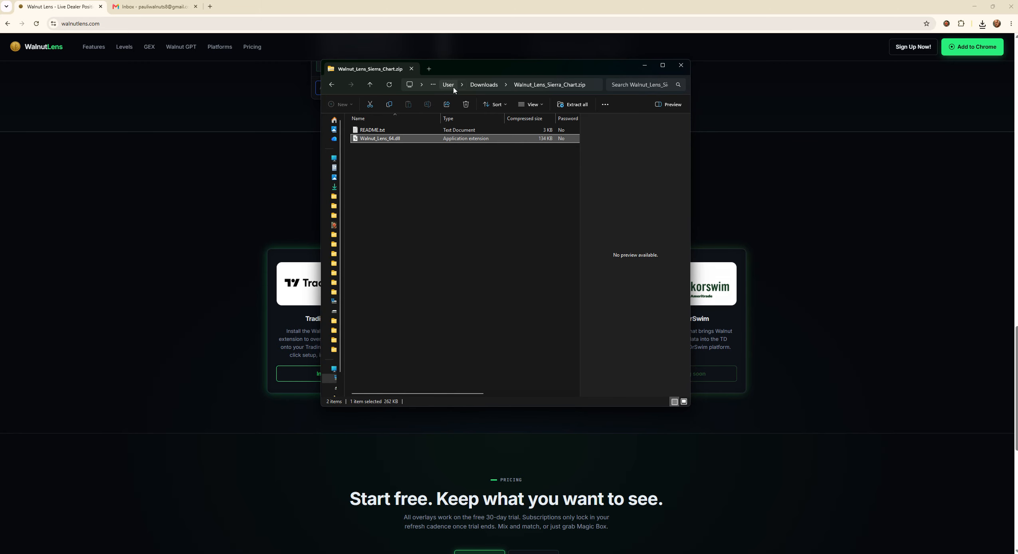
left_click_drag(478, 69, 594, 90)
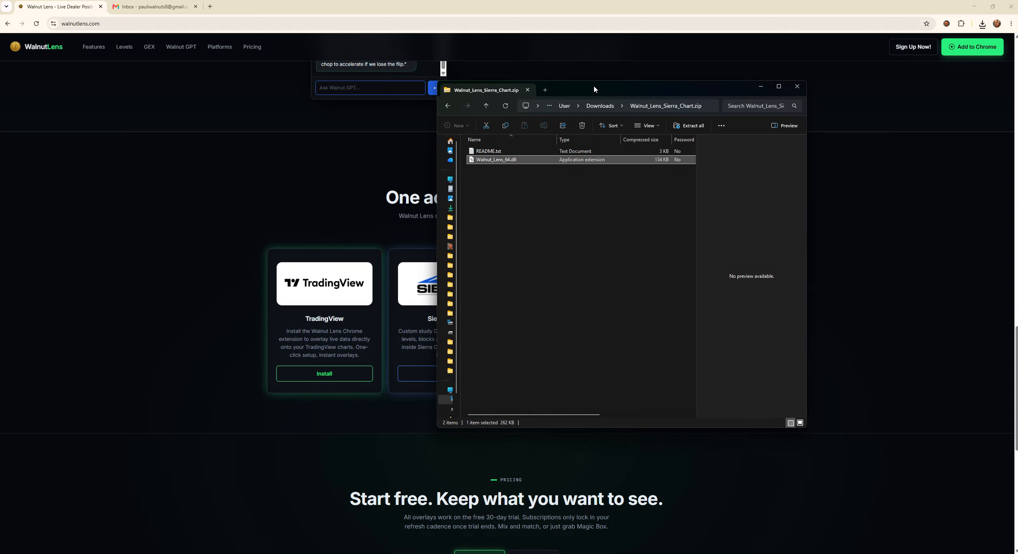
left_click_drag(594, 89, 593, 92)
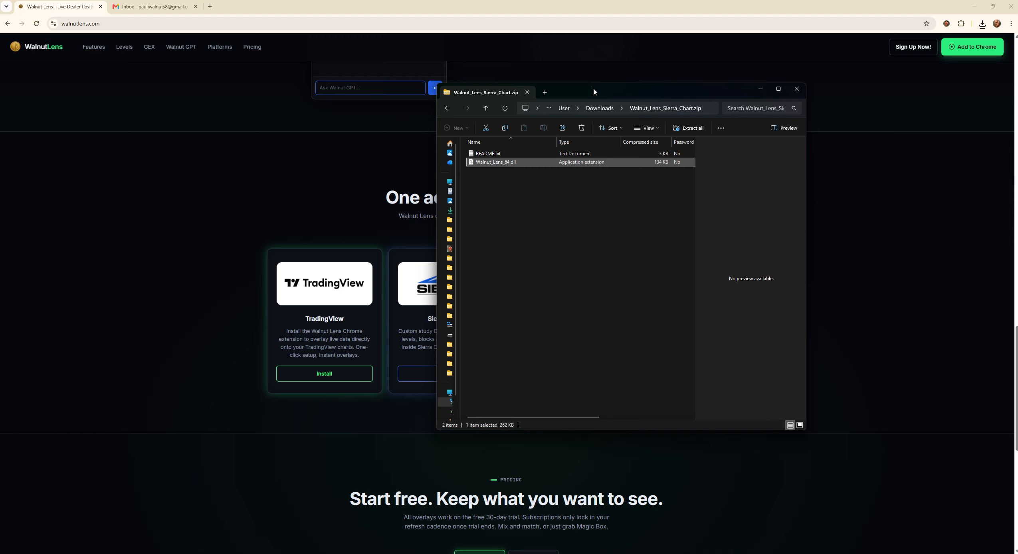
right_click(510, 166)
left_click(529, 192)
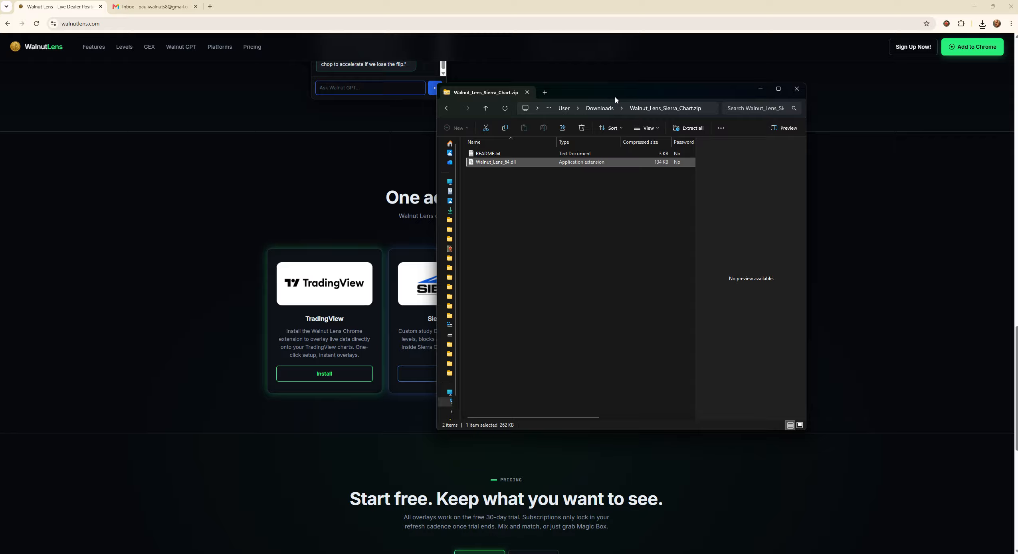
left_click_drag(615, 99, 1017, 108)
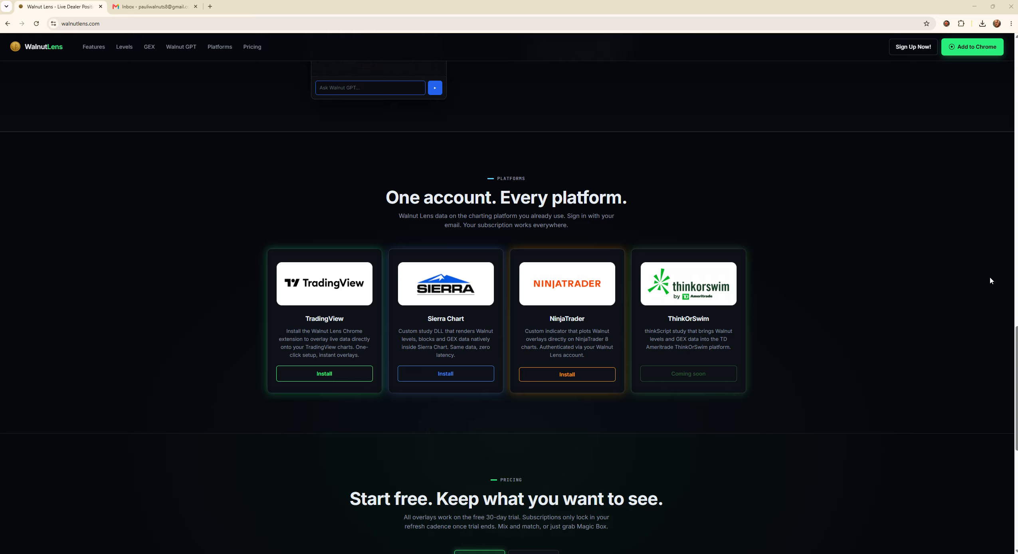
left_click(974, 6)
- Pan the ESU6 1-minute chart to shift and re-fit its price range
left_click_drag(679, 266, 648, 273)
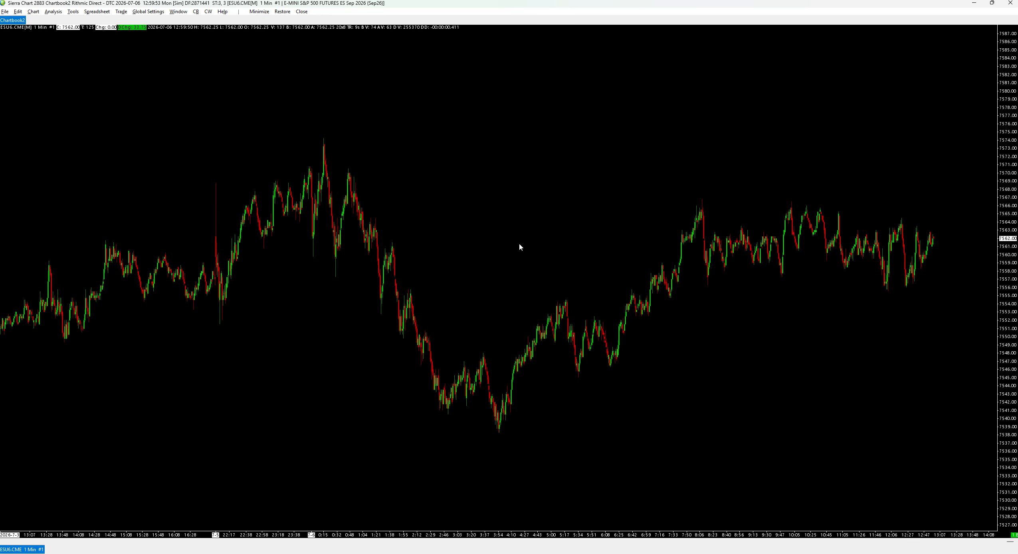
left_click_drag(520, 245, 517, 198)
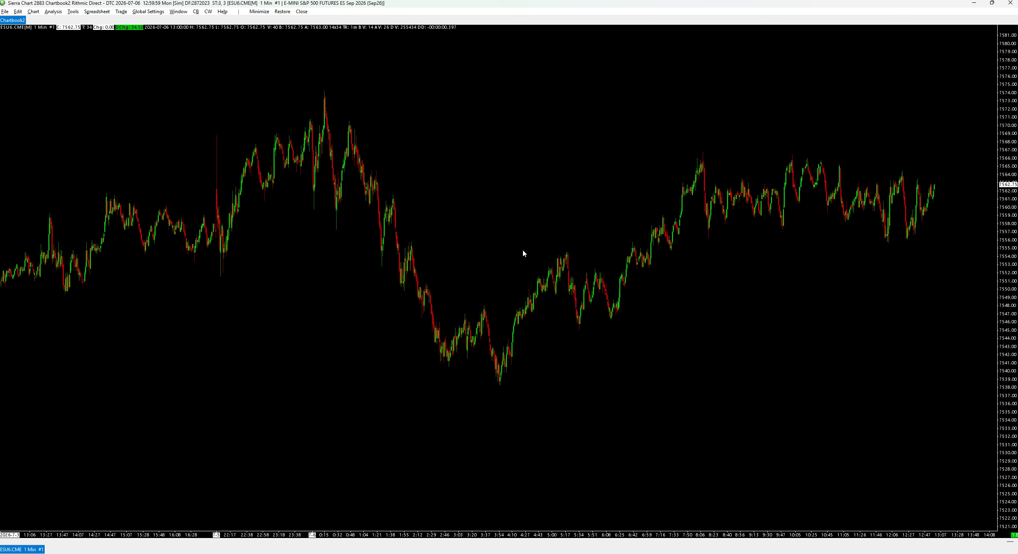
left_click_drag(541, 202, 538, 216)
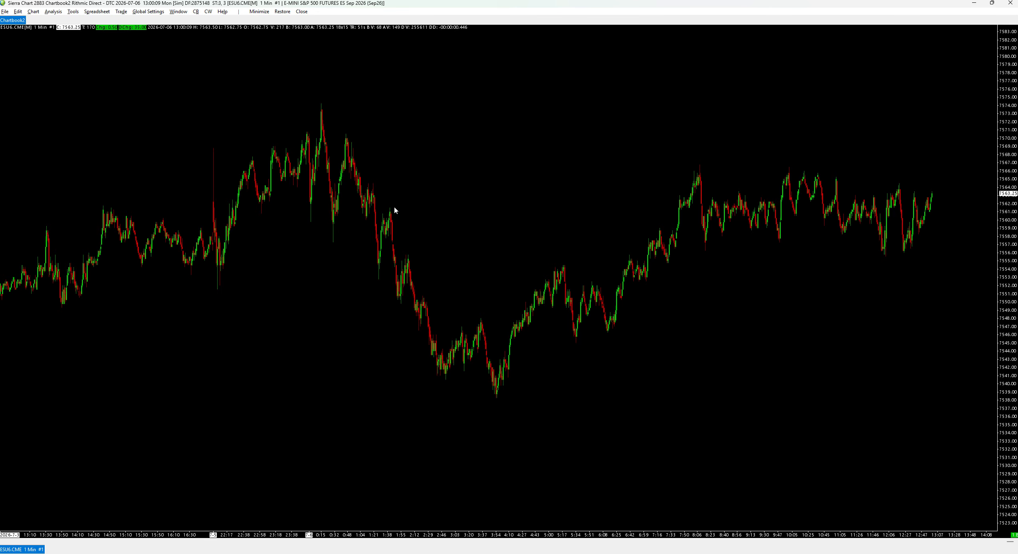
left_click(33, 12)
- Change Intraday Days To Load from 30 to 1 under Data Limiting, apply all, and re-fit the chart
left_click(48, 18)
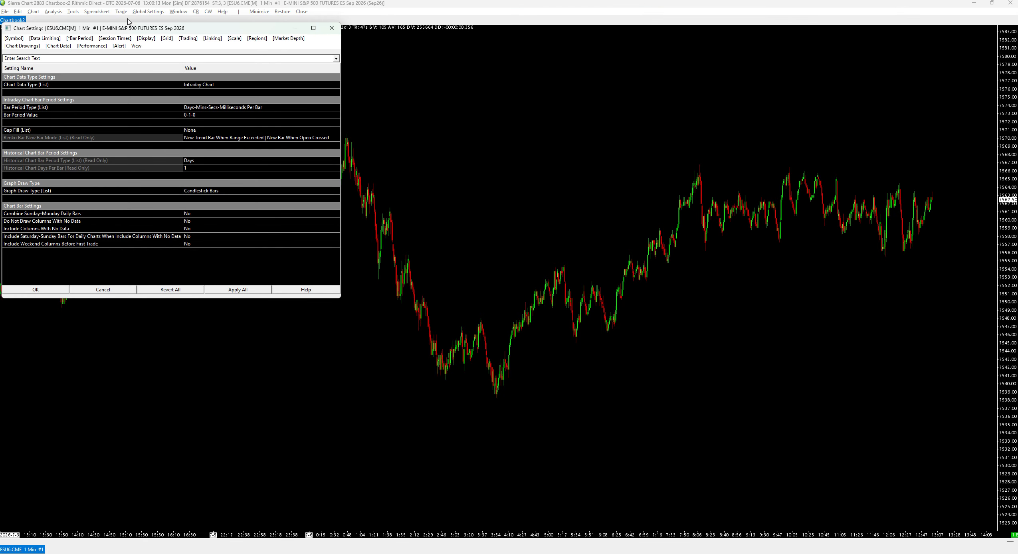
left_click_drag(127, 30, 538, 124)
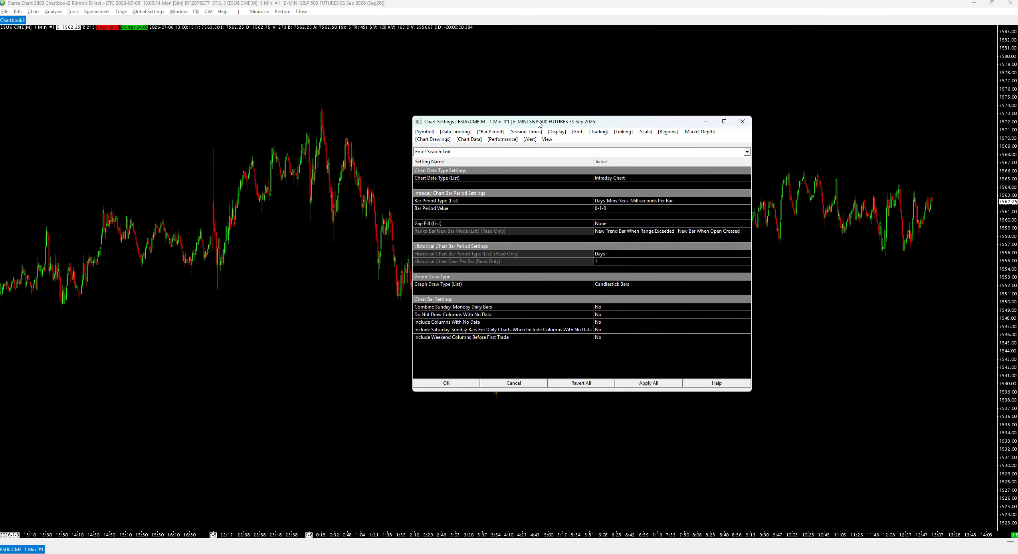
left_click(459, 140)
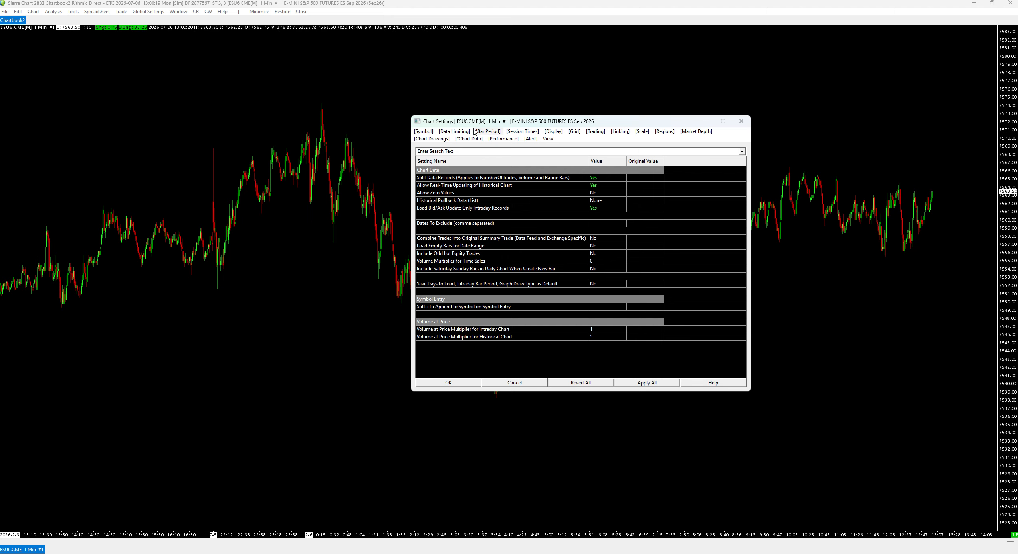
left_click(463, 133)
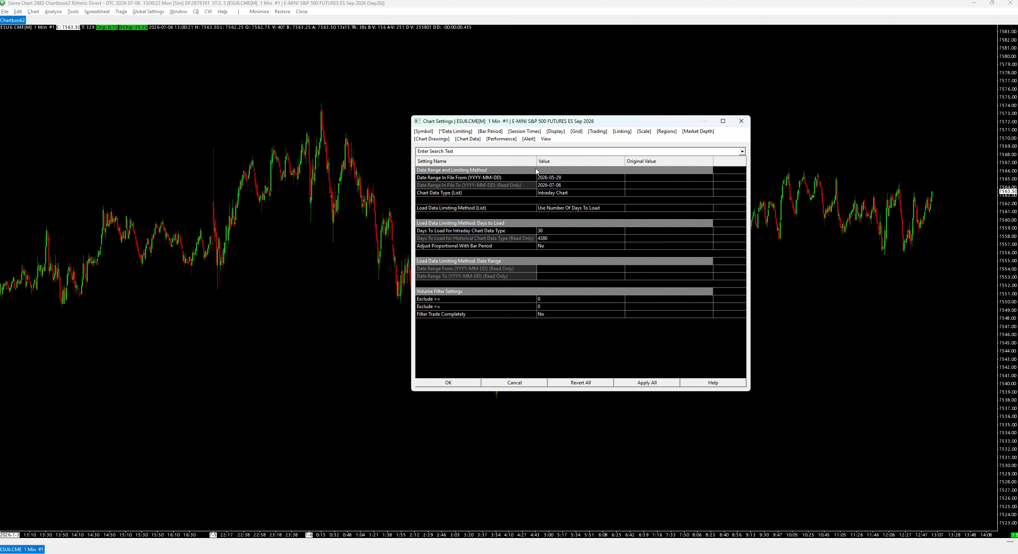
left_click(551, 232)
left_click_drag(548, 231, 529, 235)
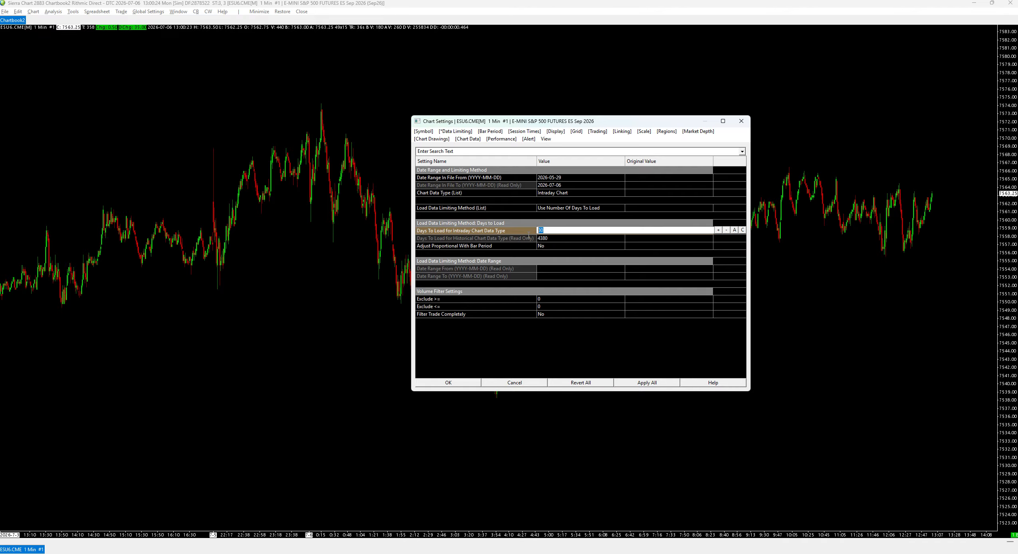
type("1")
left_click(636, 383)
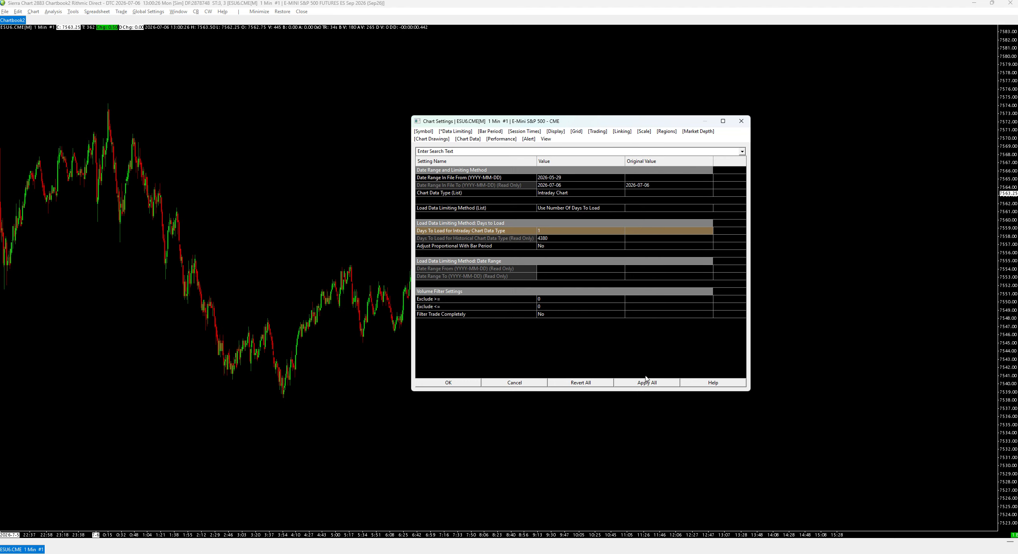
left_click(470, 385)
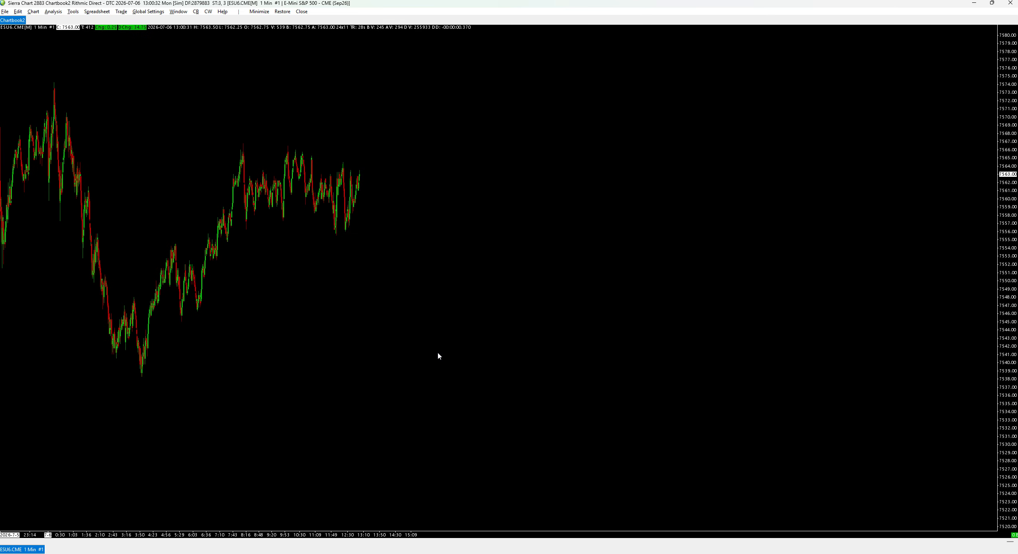
scroll(439, 353, "up", 1)
left_click_drag(571, 305, 634, 317)
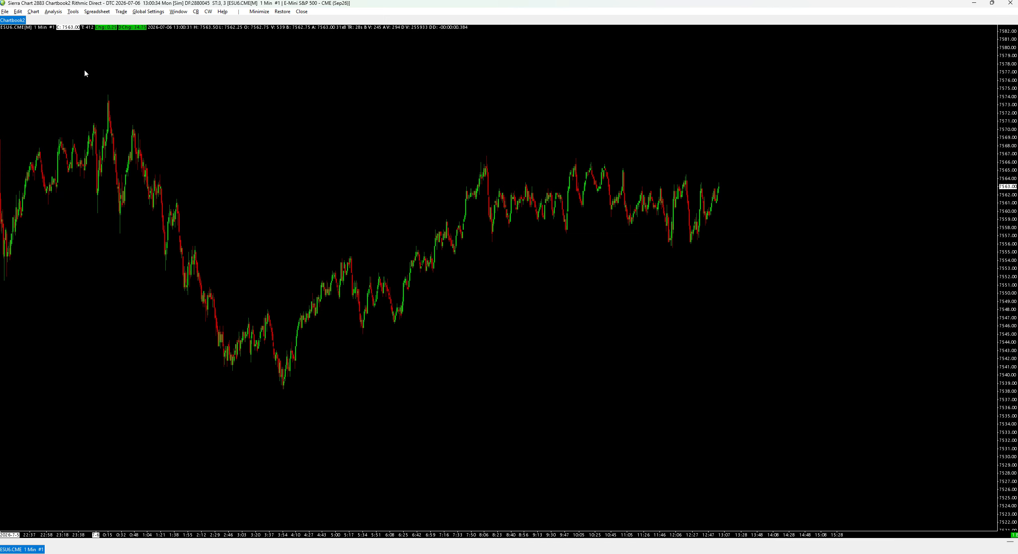
- Set the chart's time zone to New York in Chart Settings' Session Times
left_click(33, 11)
left_click(48, 20)
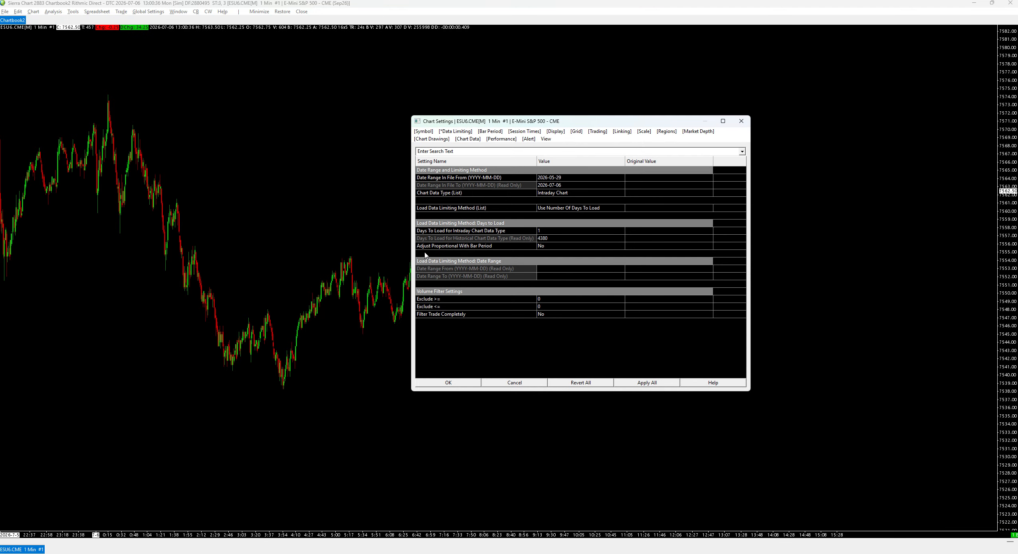
left_click(525, 133)
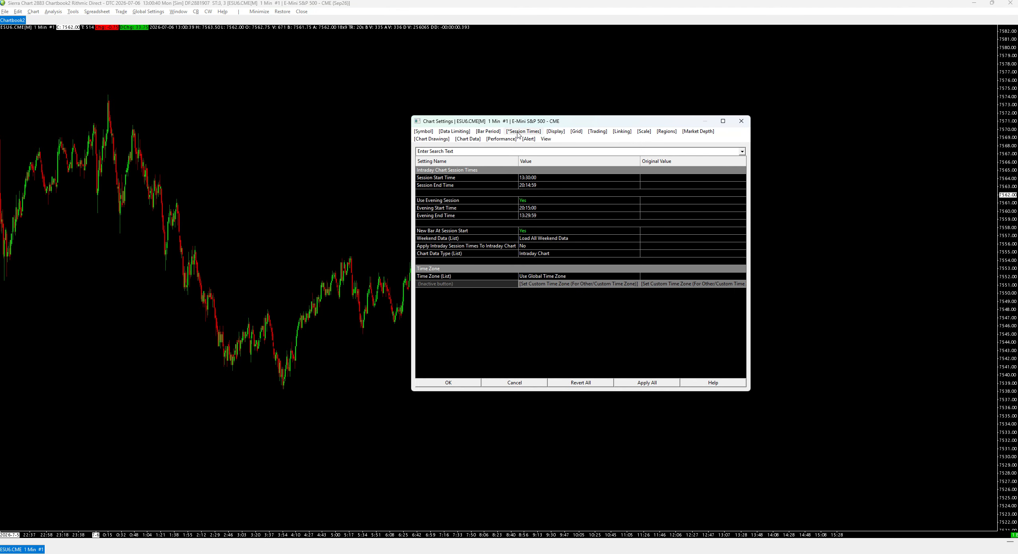
left_click(567, 277)
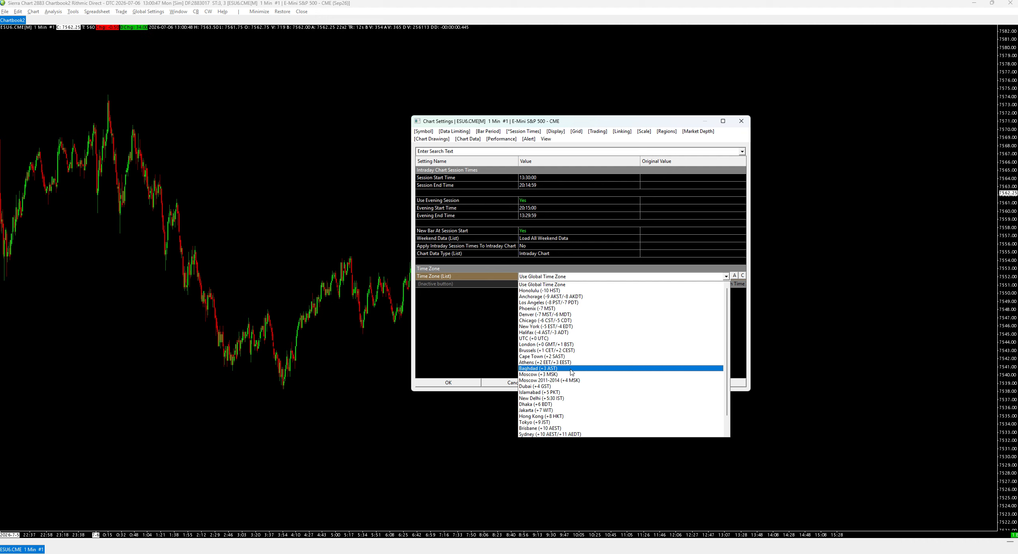
left_click(564, 327)
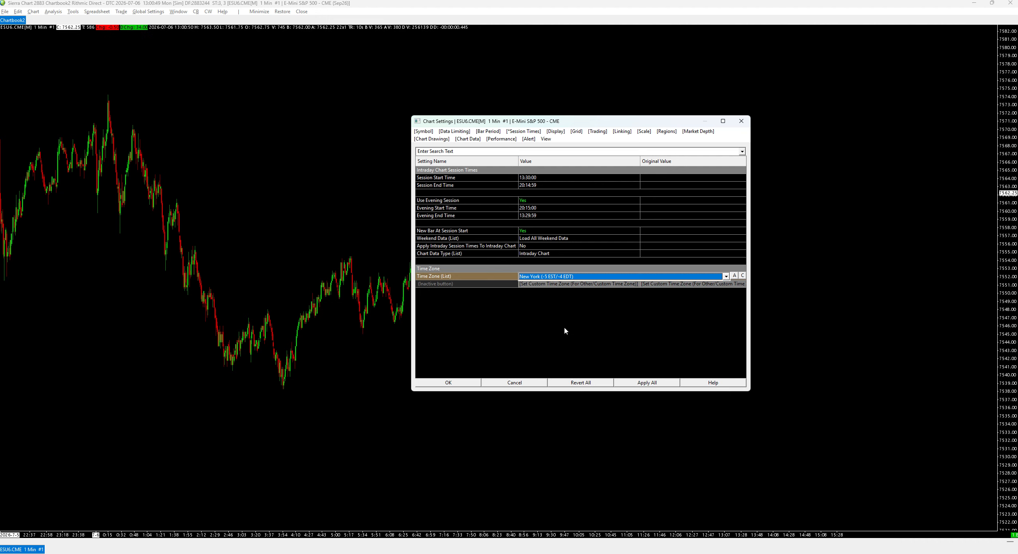
- Set session start 18:00:00 and end 16:59:59, turn off evening session, apply, close
left_click(535, 177)
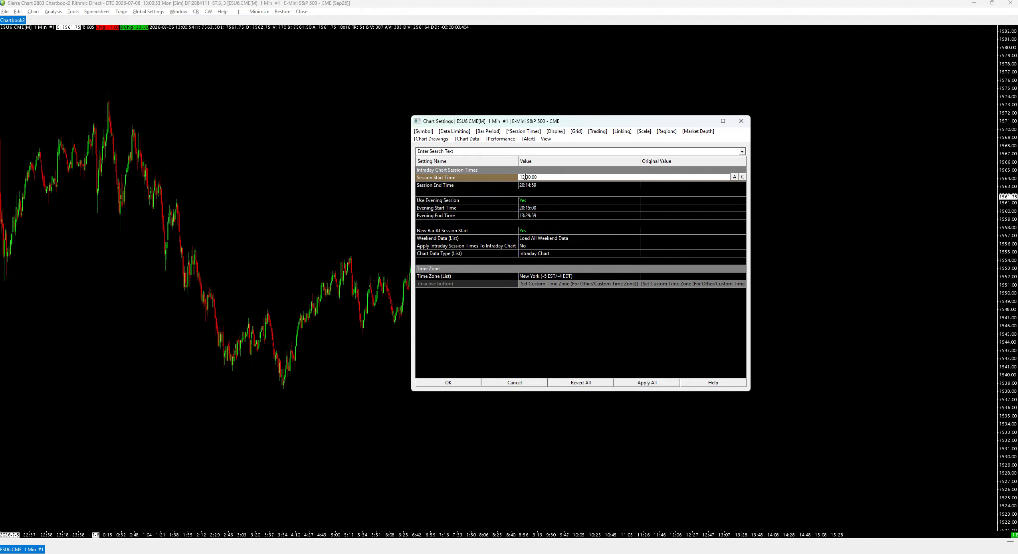
left_click_drag(525, 177, 518, 178)
type("18")
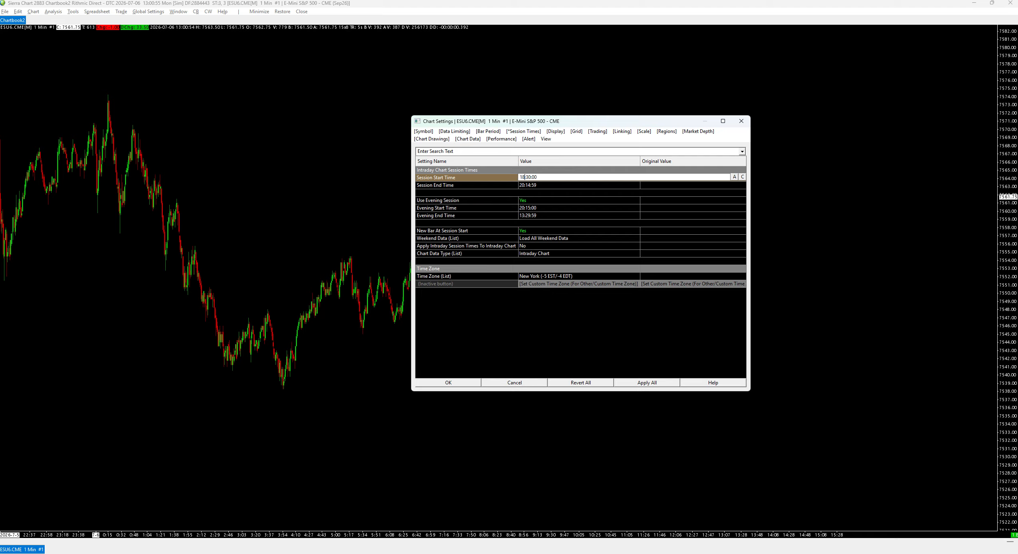
key("Right")
key("Right")
key("BackSpace")
type("0")
left_click(525, 185)
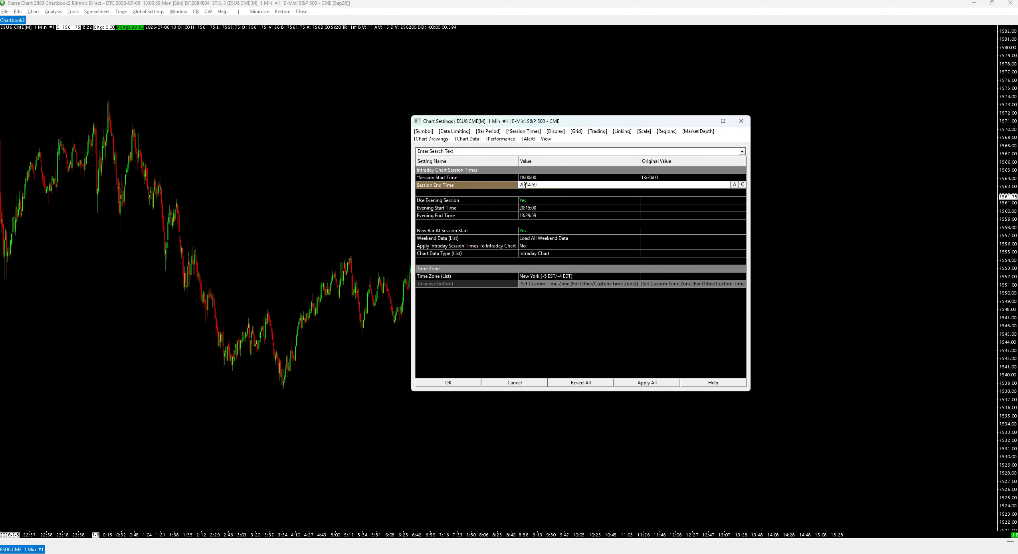
type("16:")
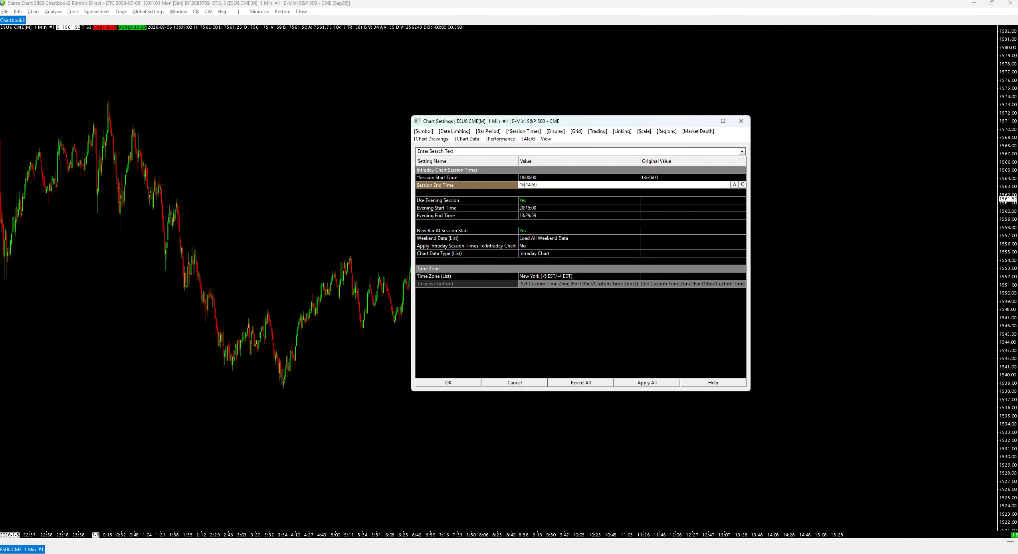
type("59")
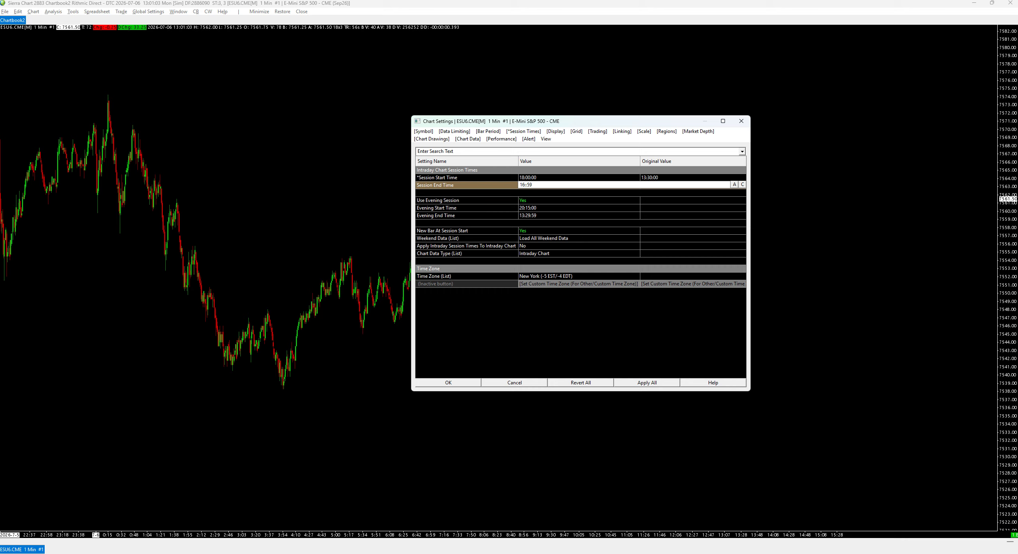
left_click(524, 202)
left_click(524, 202)
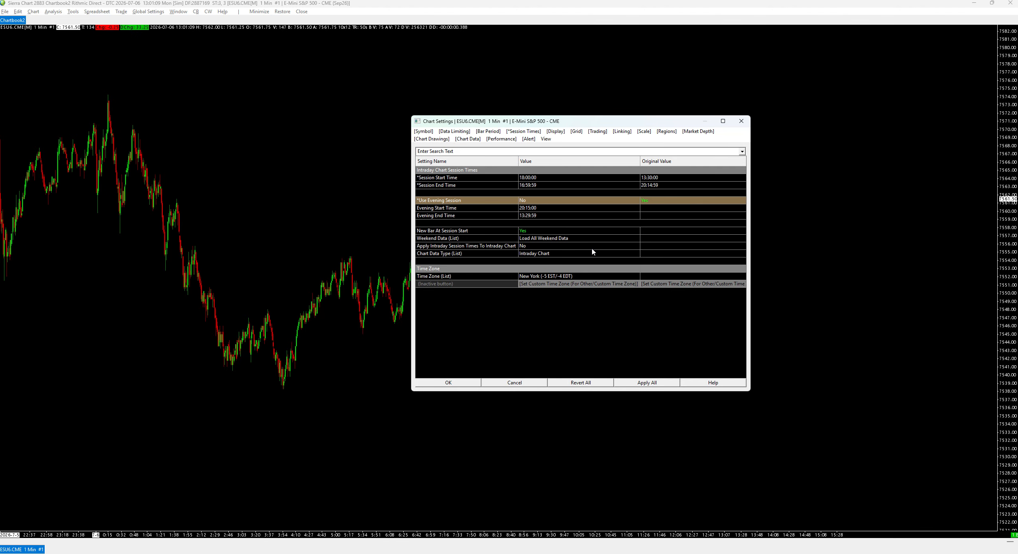
left_click(666, 384)
left_click(448, 383)
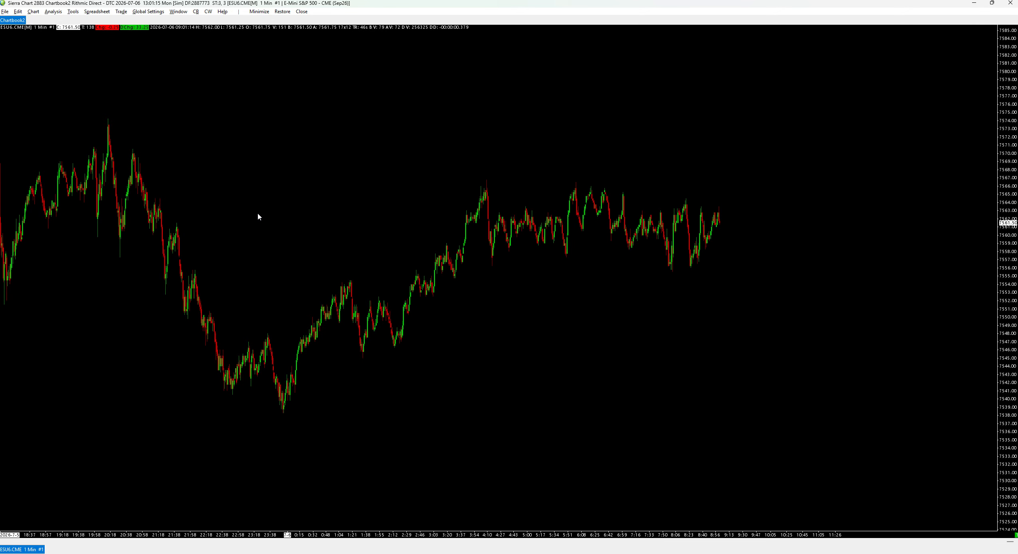
- Open the Walnut Lens SC v1 study's settings from Analysis > Studies
left_click(53, 13)
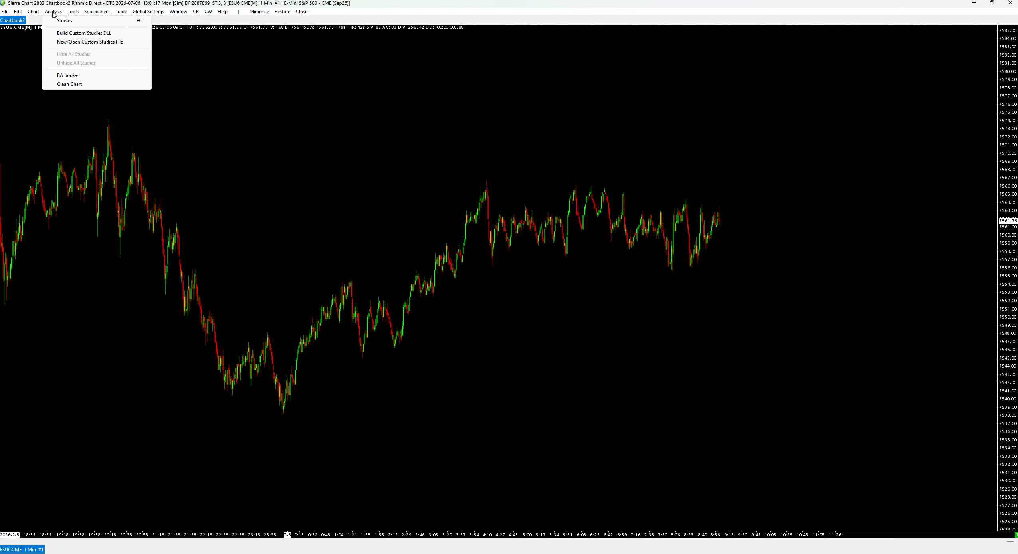
left_click(62, 22)
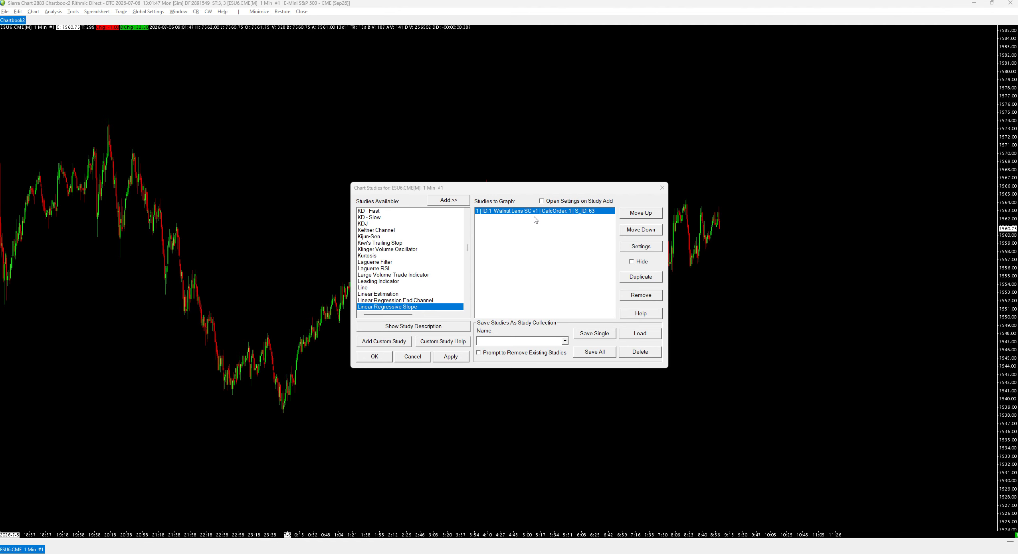
left_click_drag(532, 190, 493, 167)
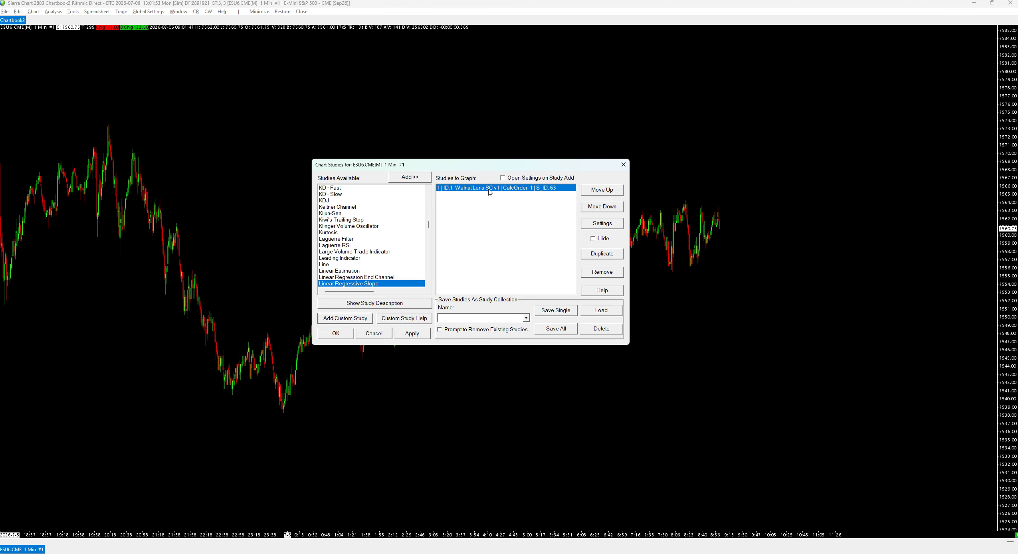
double_click(489, 189)
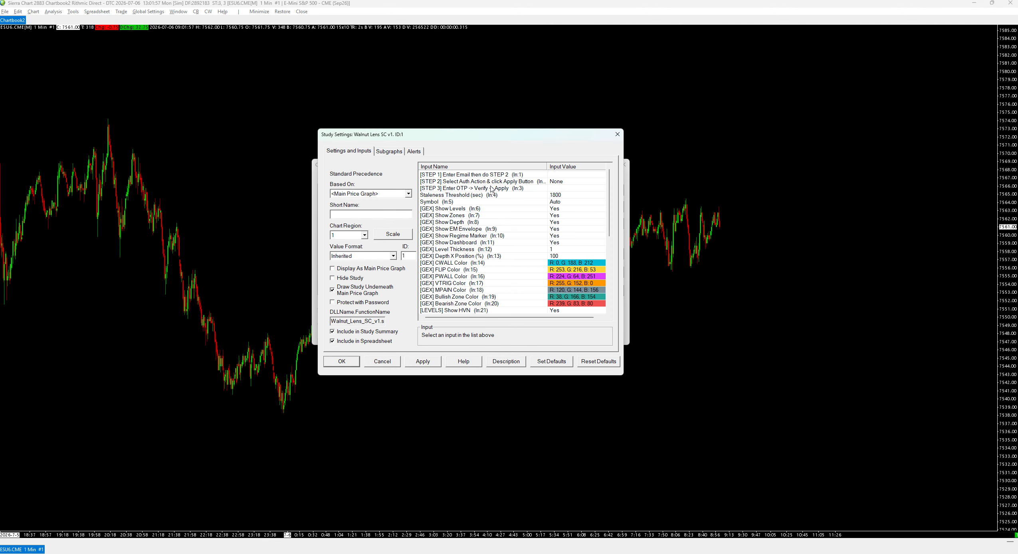
- Enter the account e-mail address in the STEP 1 input
left_click_drag(521, 142, 513, 146)
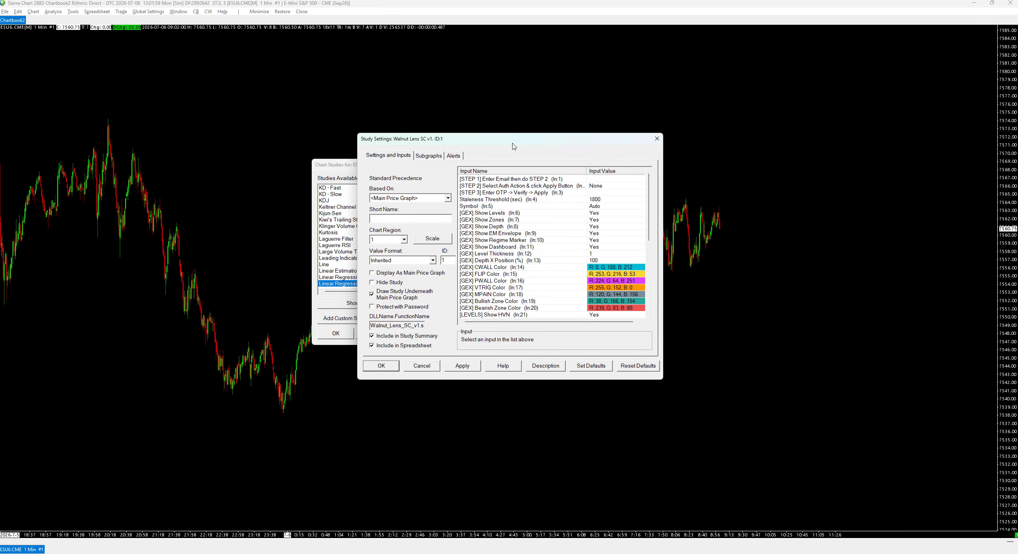
left_click(542, 179)
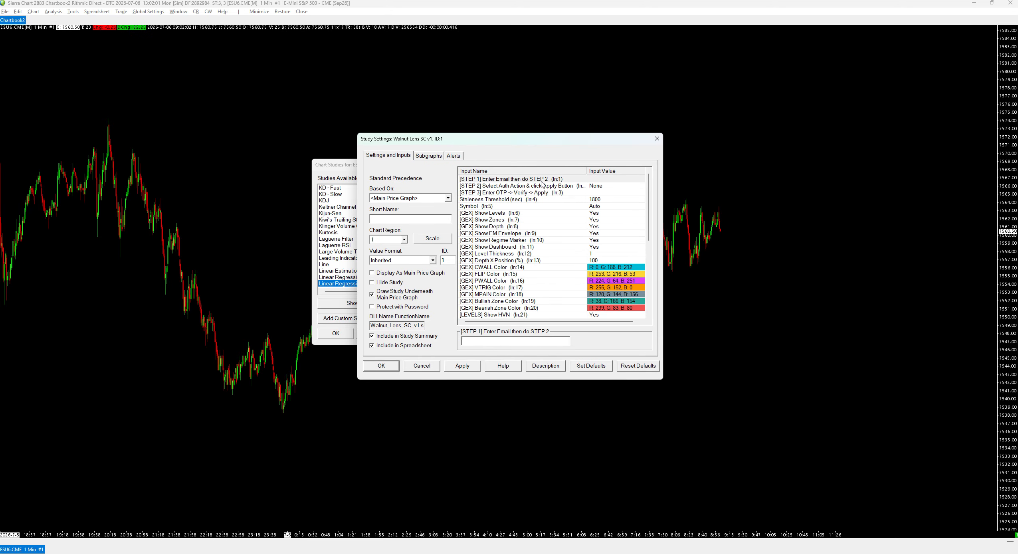
left_click(540, 186)
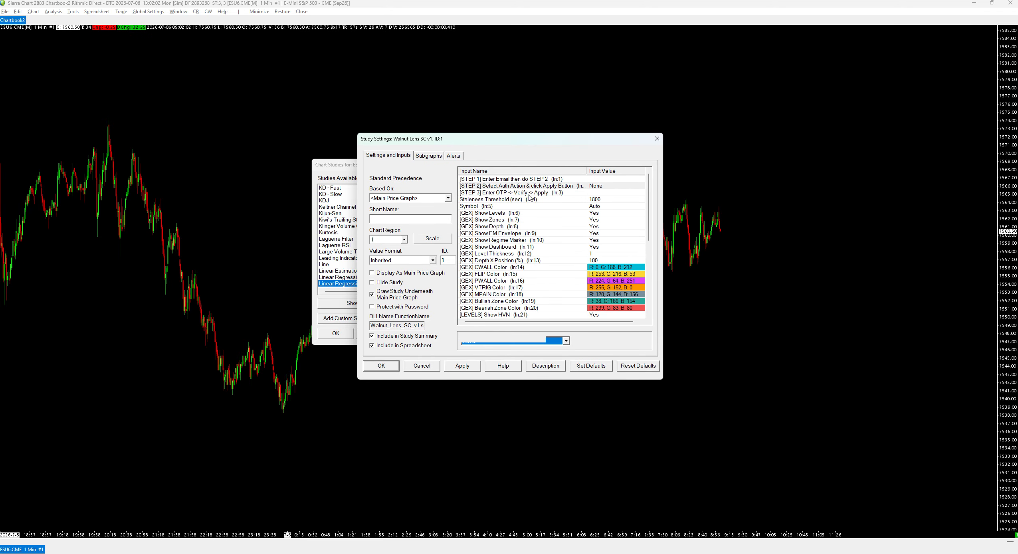
left_click(529, 194)
left_click(533, 180)
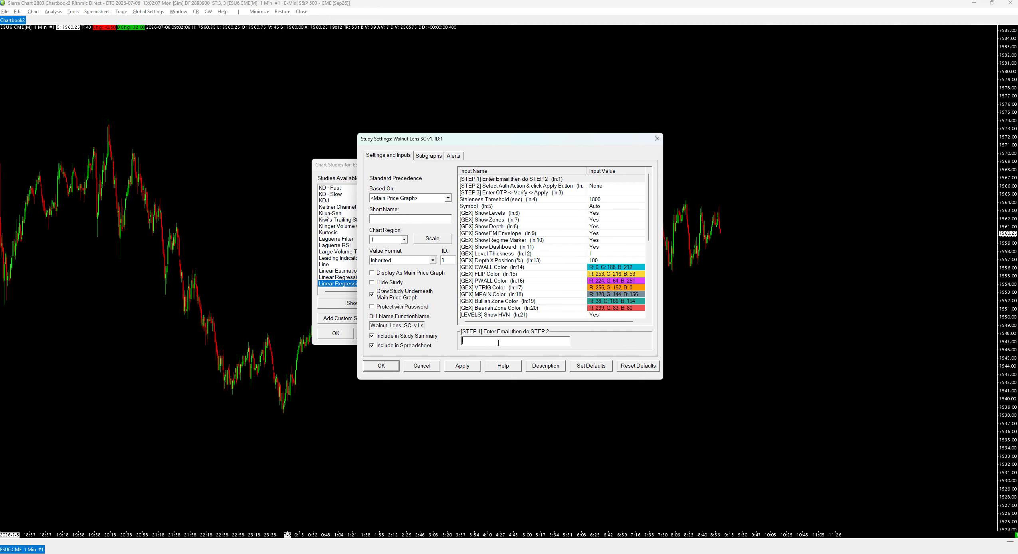
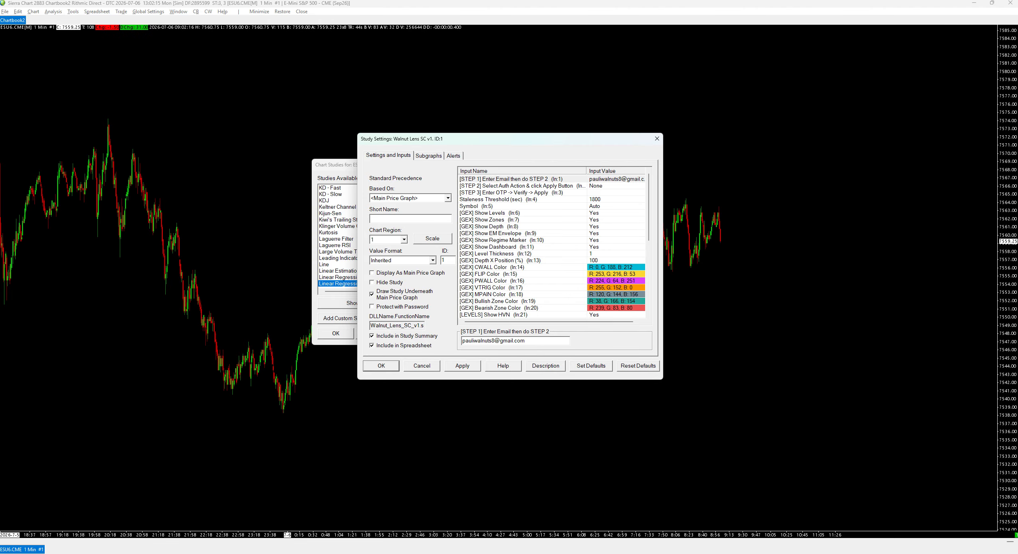
- Set STEP 2 Auth Action to Request OTP and apply it to send a verification code
left_click(540, 186)
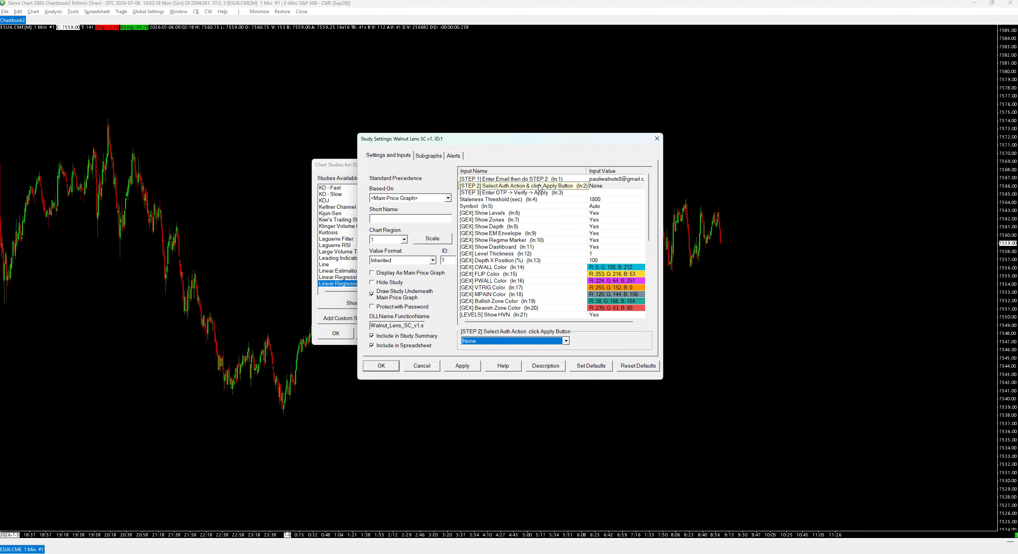
left_click(522, 339)
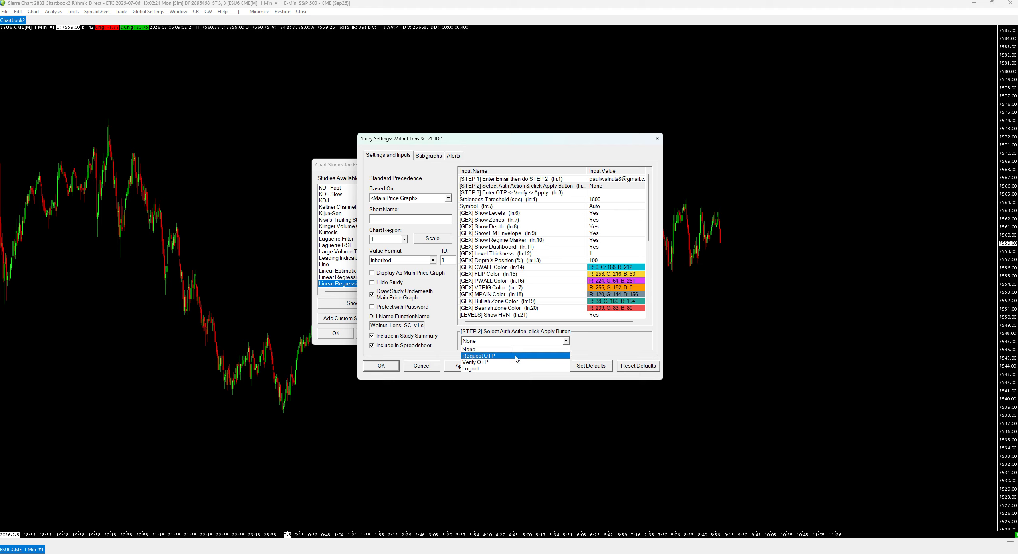
left_click(516, 357)
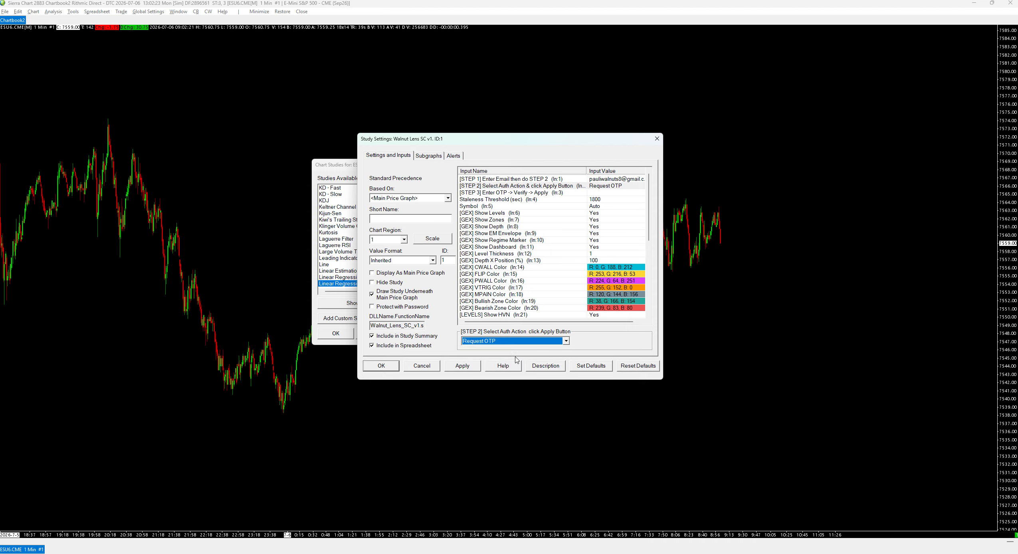
left_click(465, 366)
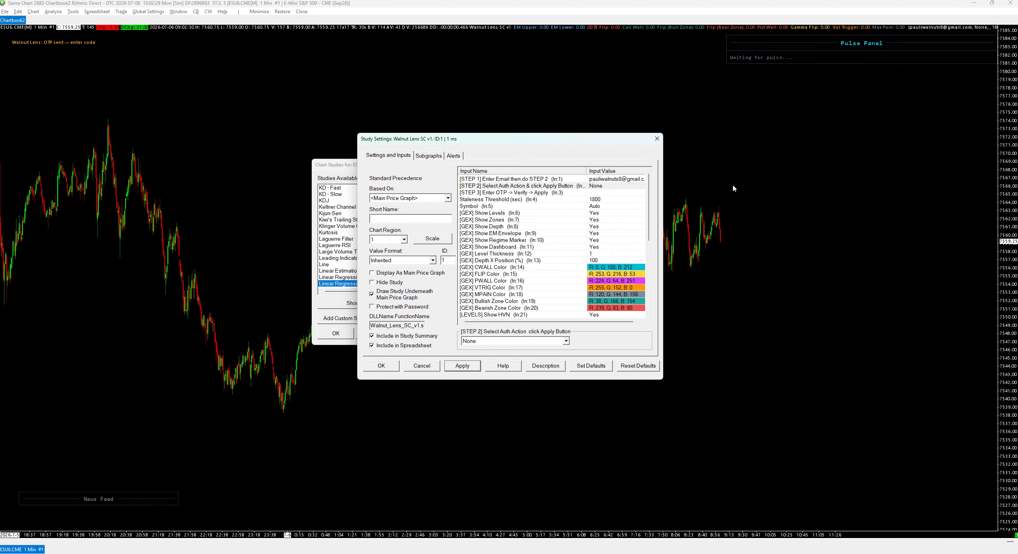
left_click(609, 193)
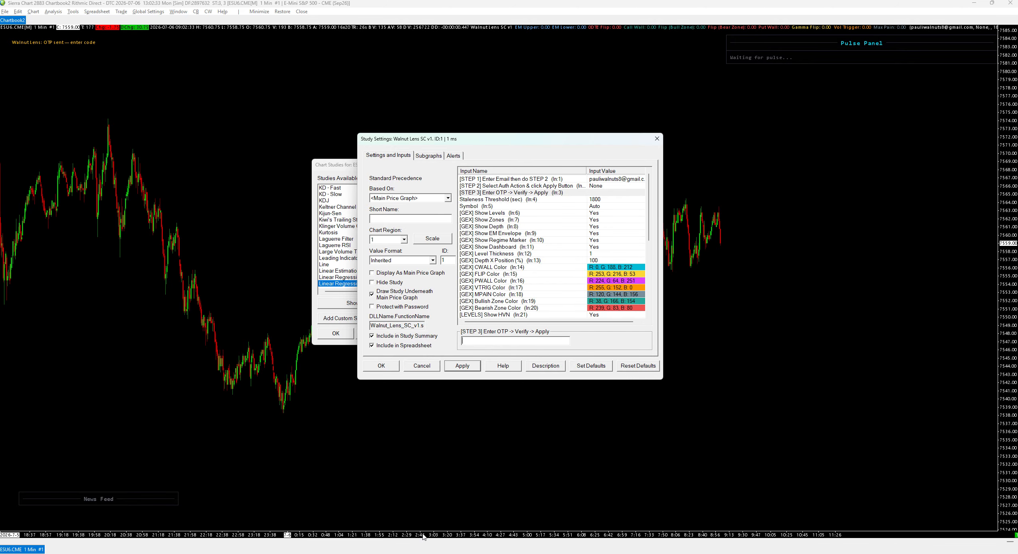
- Copy the verification code from the Walnut Lens e-mail in Gmail, then minimise Chrome
left_click(435, 553)
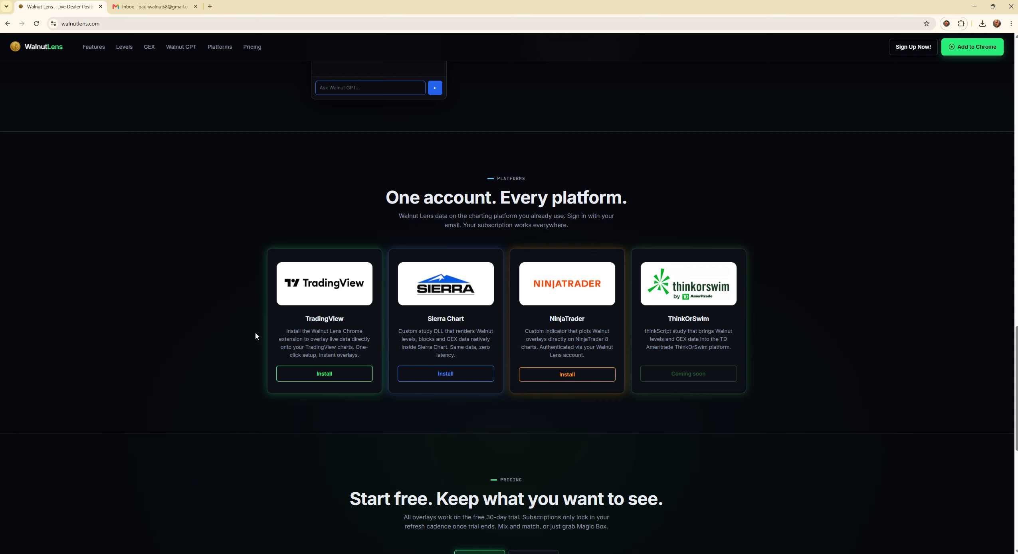
left_click(155, 7)
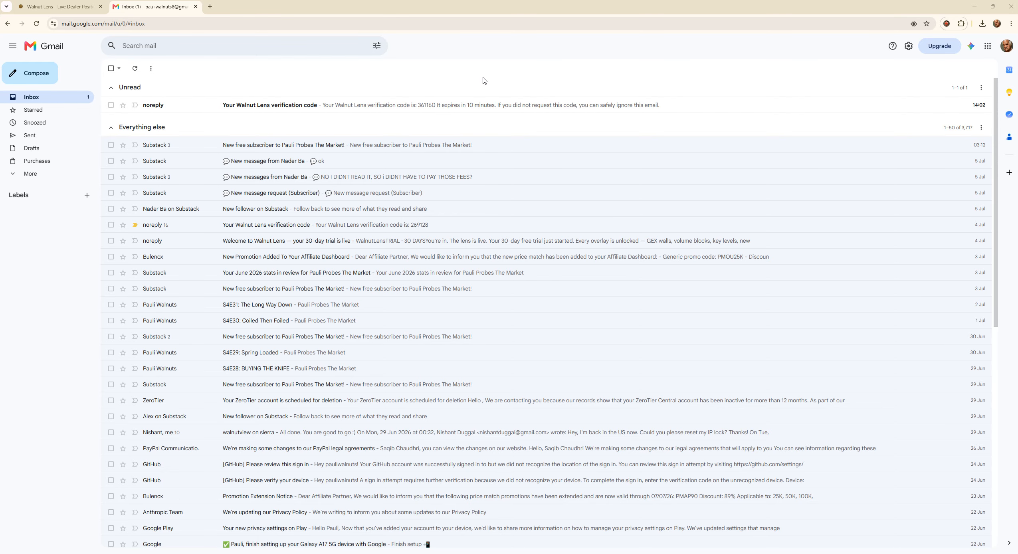
left_click(493, 106)
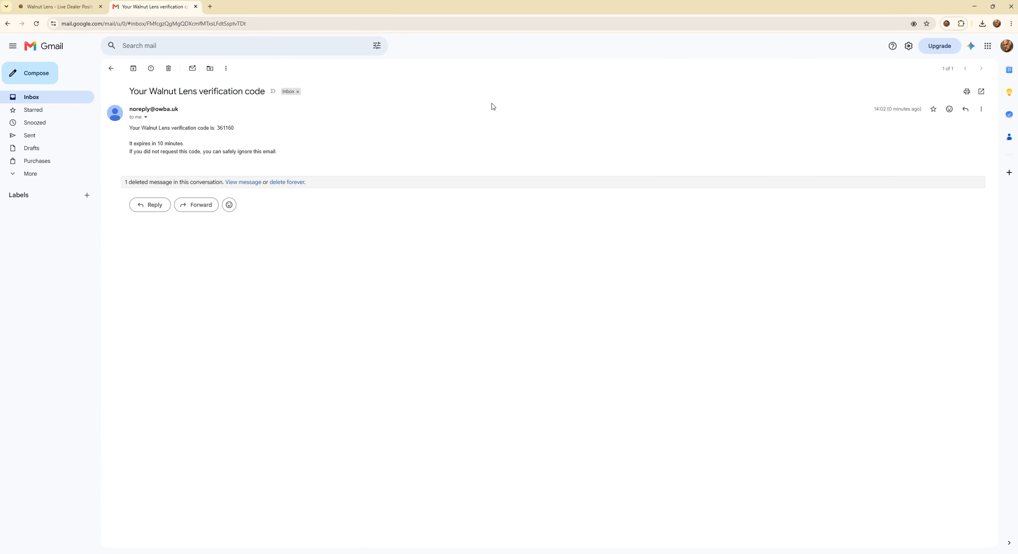
double_click(226, 128)
right_click(225, 128)
left_click(240, 141)
left_click(974, 6)
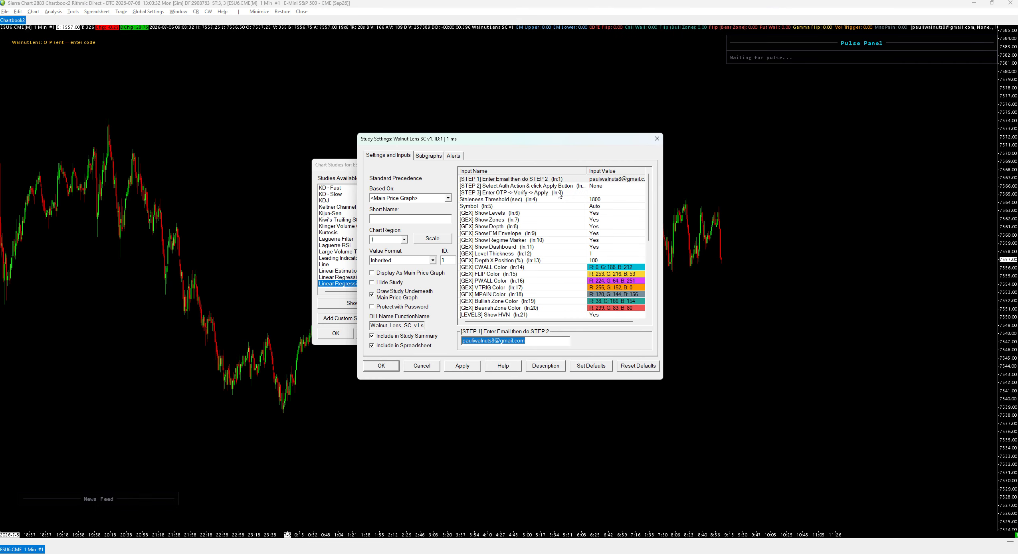
- Paste the code into STEP 3, set Auth Action to Verify OTP, and apply
left_click(604, 192)
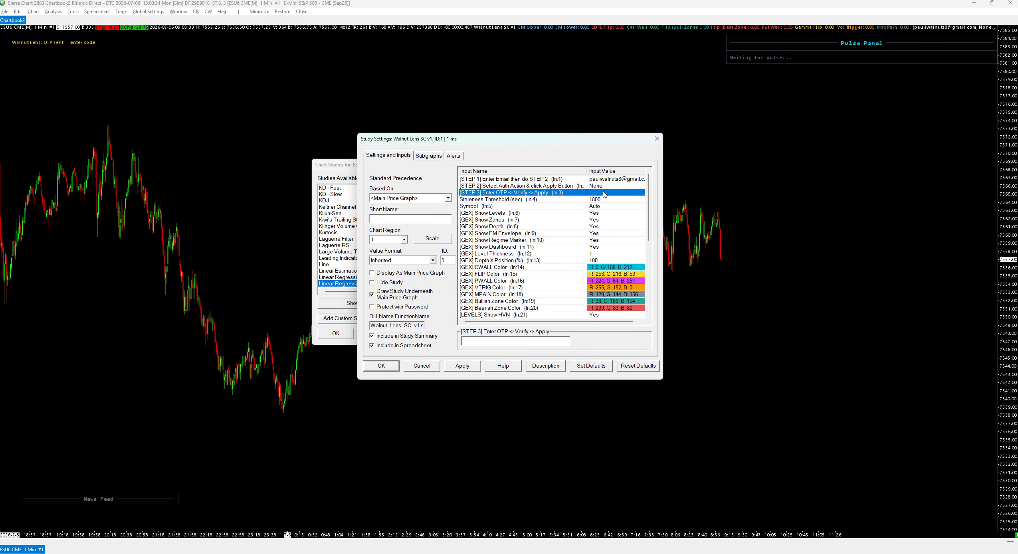
key("ctrl+v")
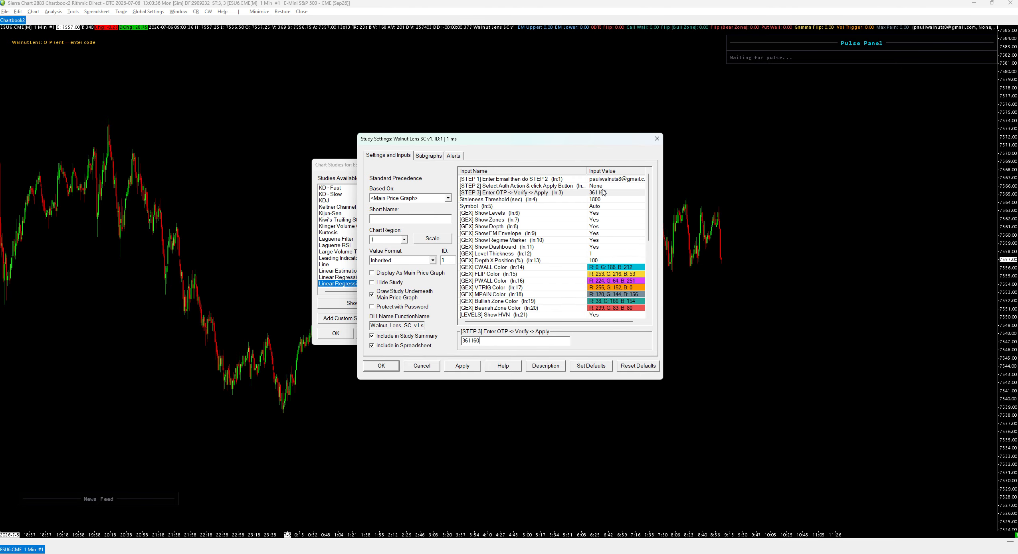
left_click(601, 186)
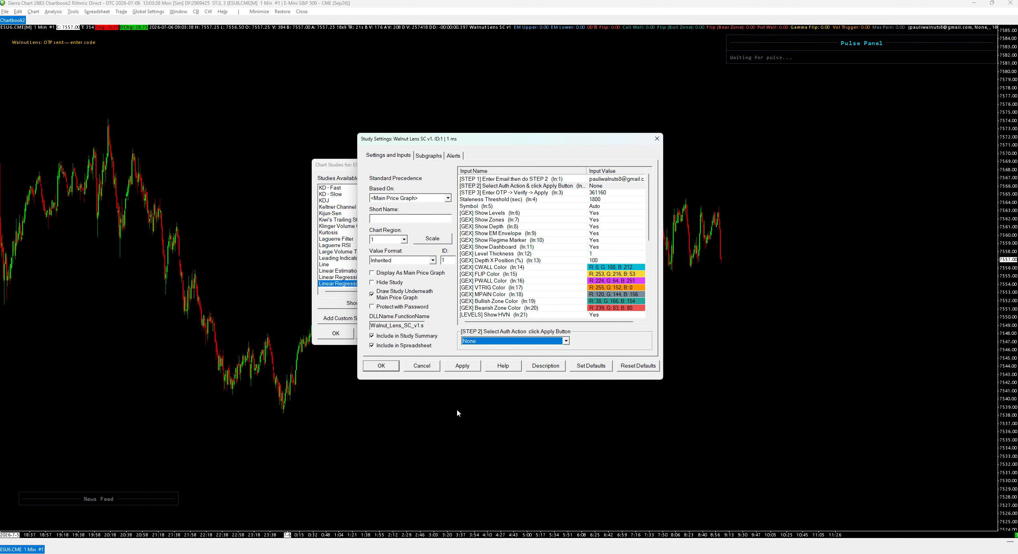
left_click(524, 341)
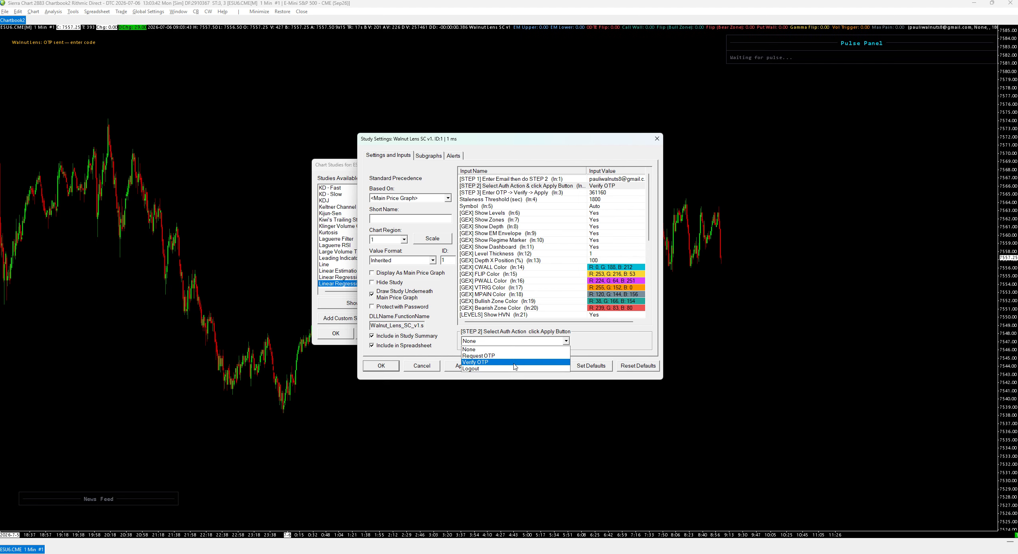
left_click(514, 363)
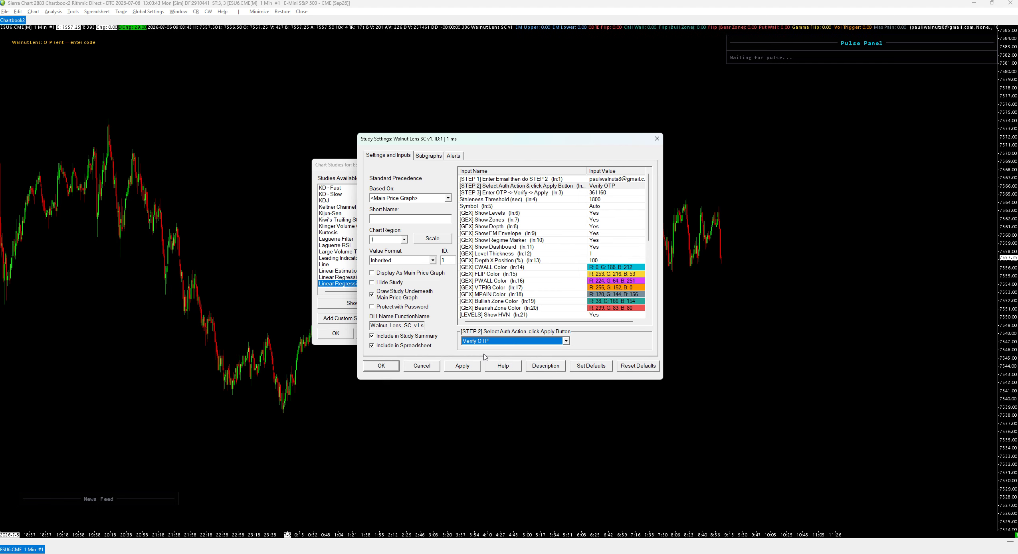
left_click(466, 366)
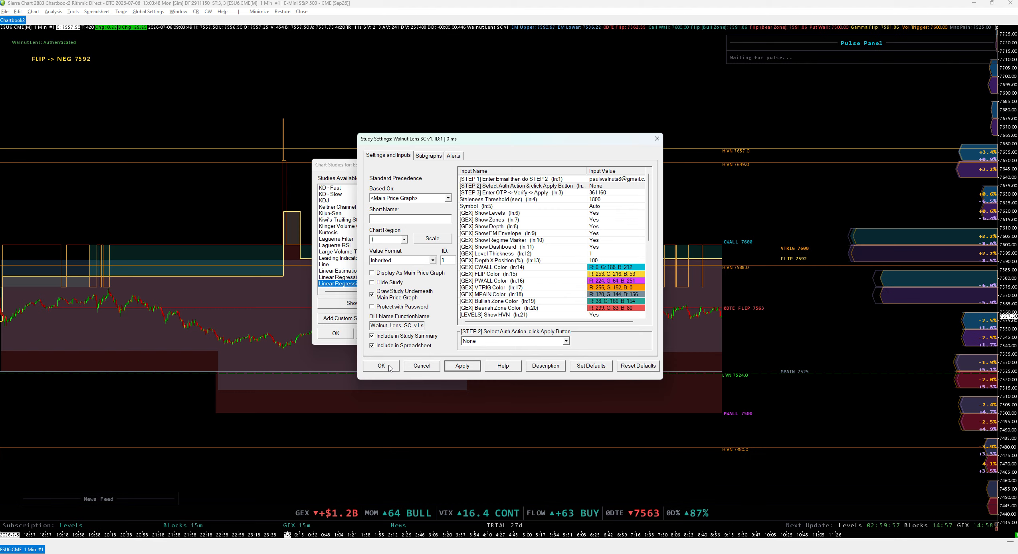
- Close the study dialogs and rescale the chart so CWALL 7600 through PWALL 7500 fit beside the Pulse Panel
left_click(389, 366)
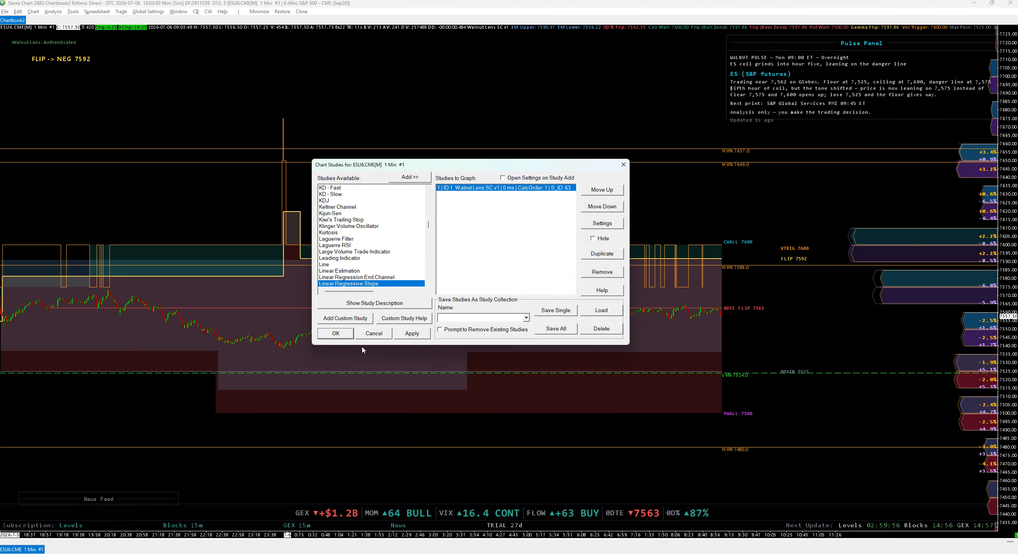
left_click(336, 334)
left_click_drag(711, 250, 714, 227)
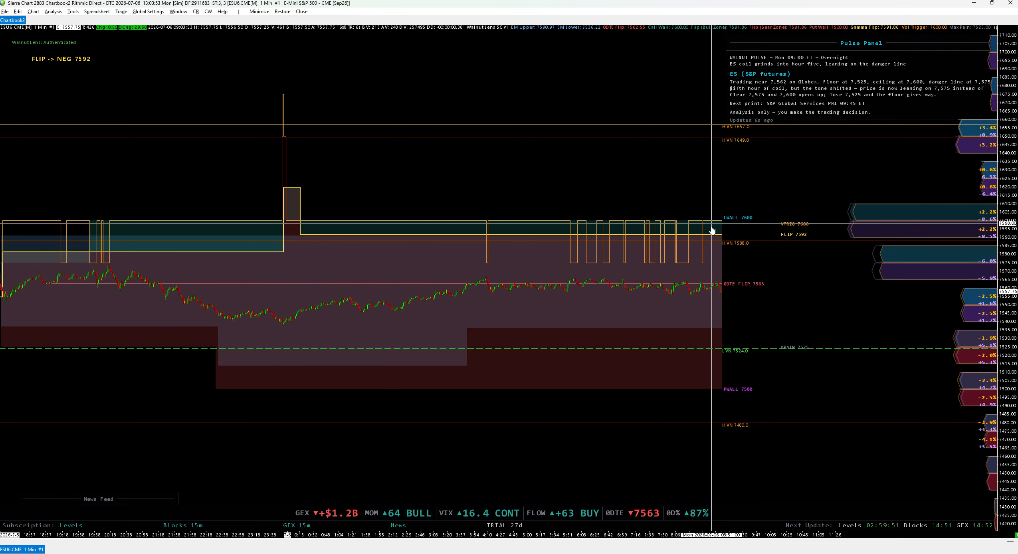
left_click_drag(1000, 304, 974, 339)
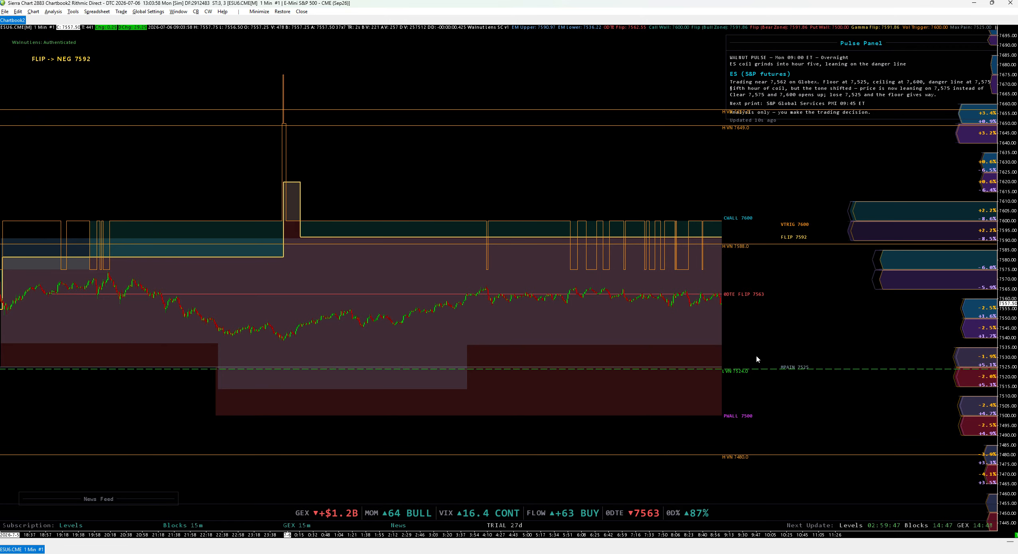
left_click_drag(698, 359, 727, 299)
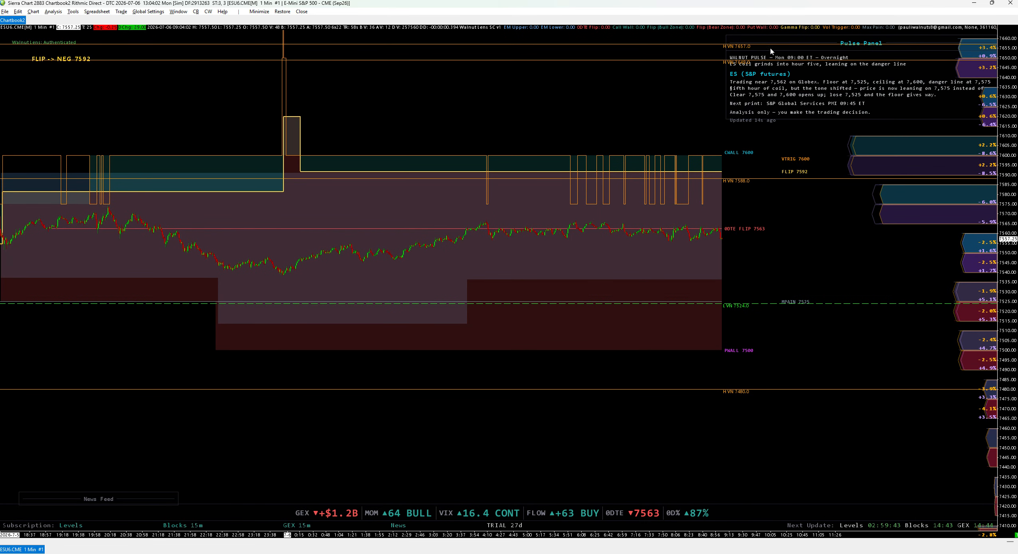
left_click_drag(795, 121, 784, 169)
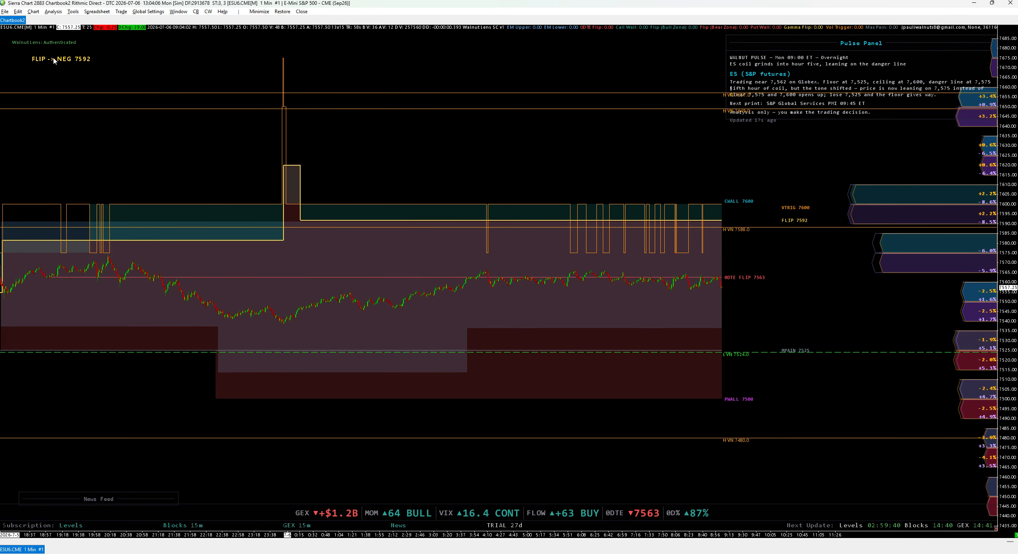
- Bring up the Walnut Lens study settings from Analysis > Studies and scroll to the overlay inputs
left_click(53, 11)
left_click(62, 18)
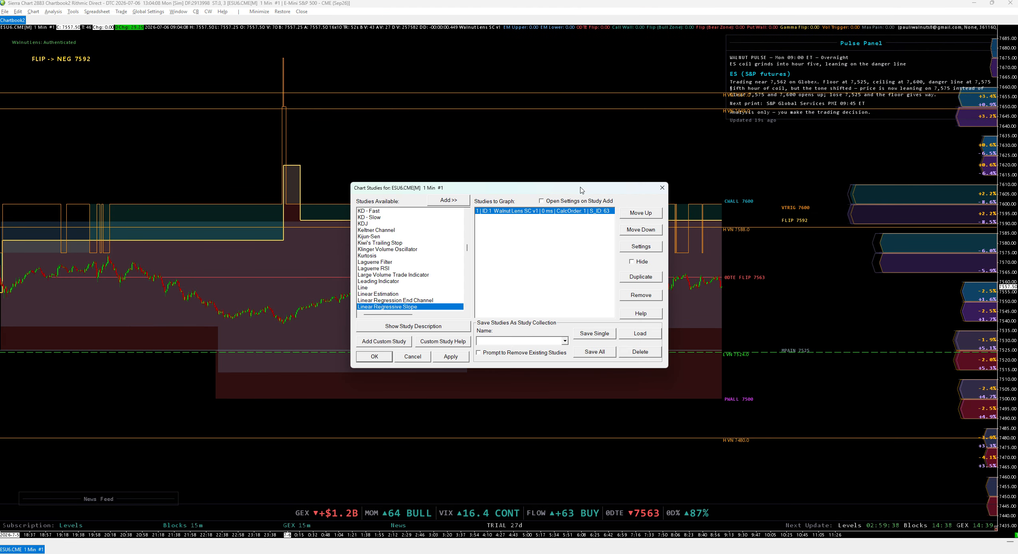
double_click(560, 210)
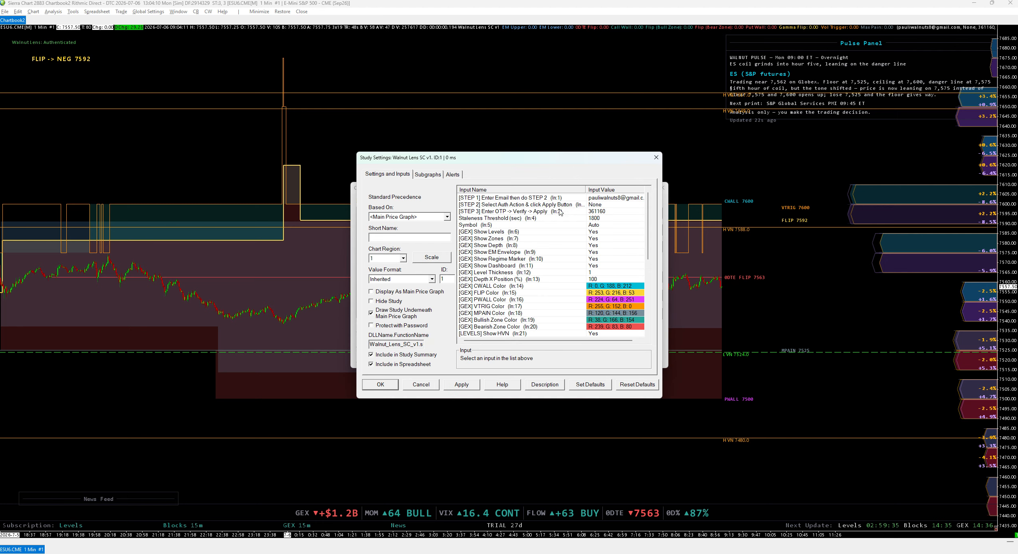
scroll(470, 220, "down", 1)
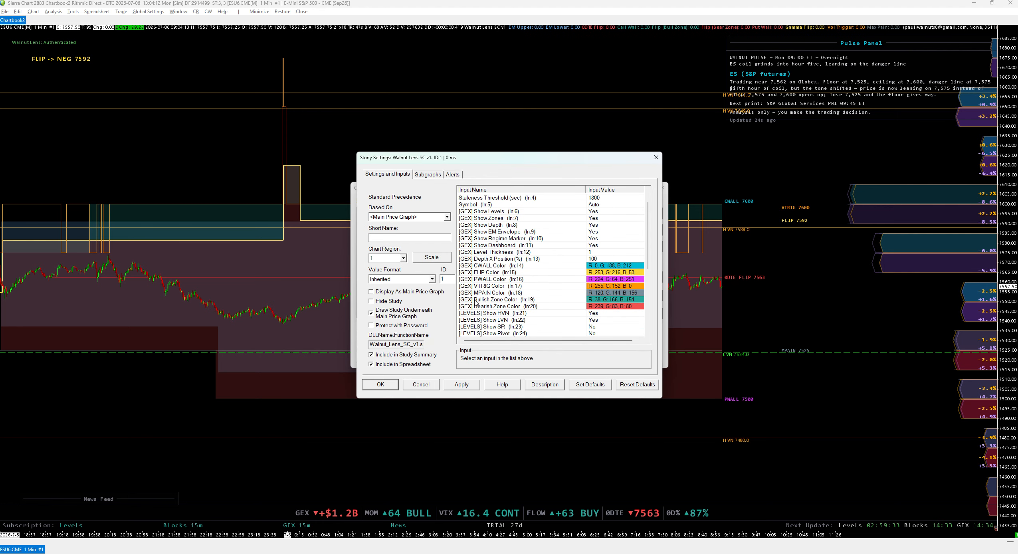
scroll(475, 304, "down", 4)
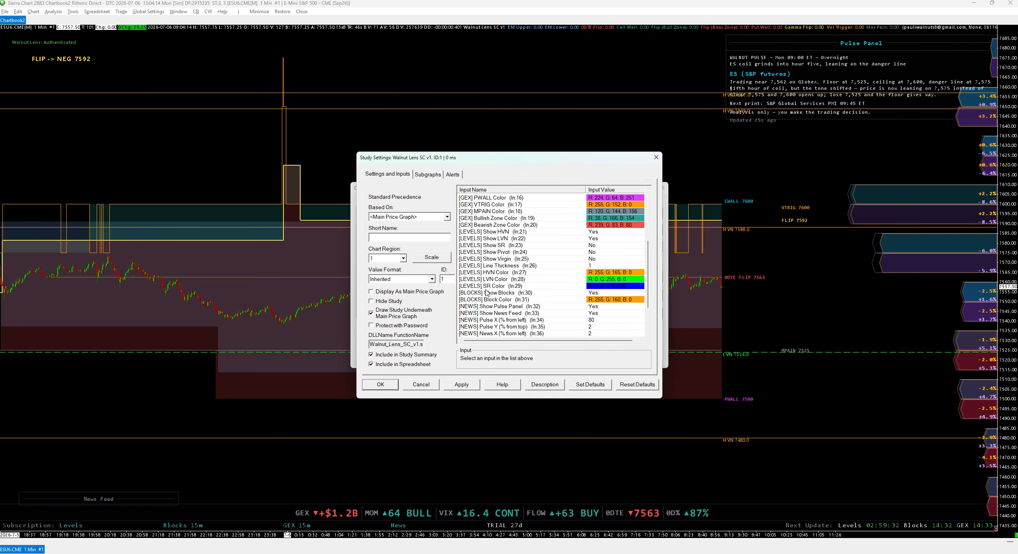
scroll(486, 293, "down", 3)
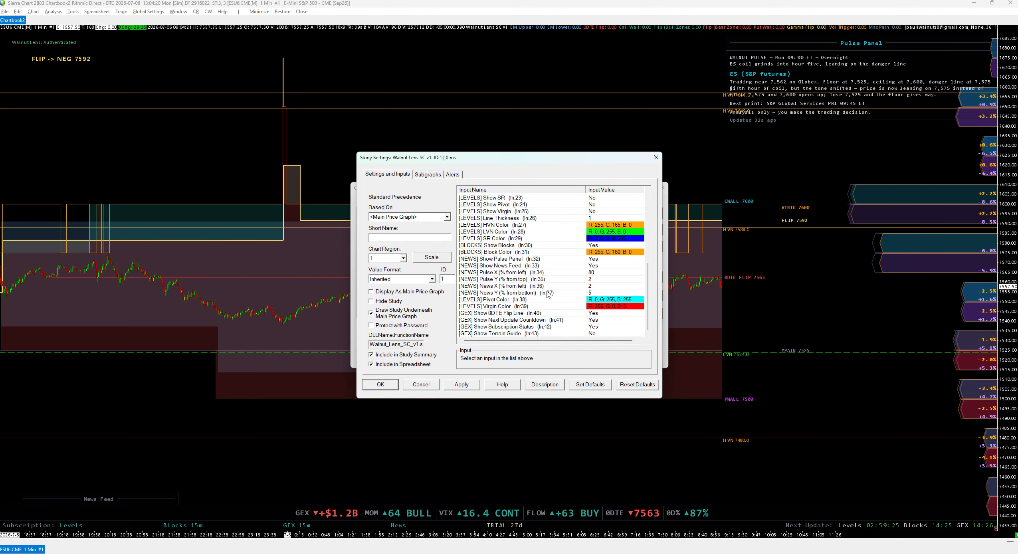
- Set Show Pulse Panel and Show News Feed to No and apply the changes
left_click(521, 260)
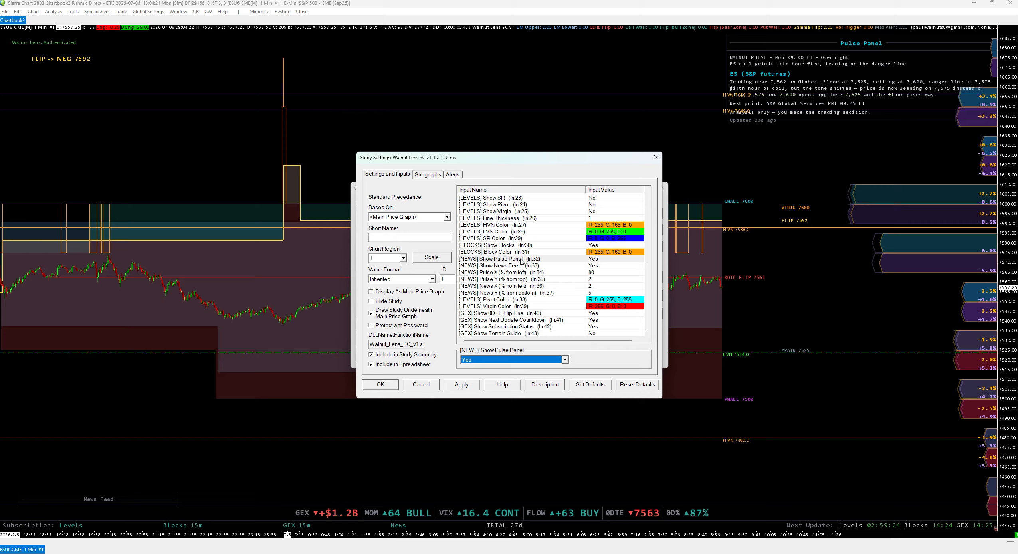
left_click(524, 360)
left_click(514, 375)
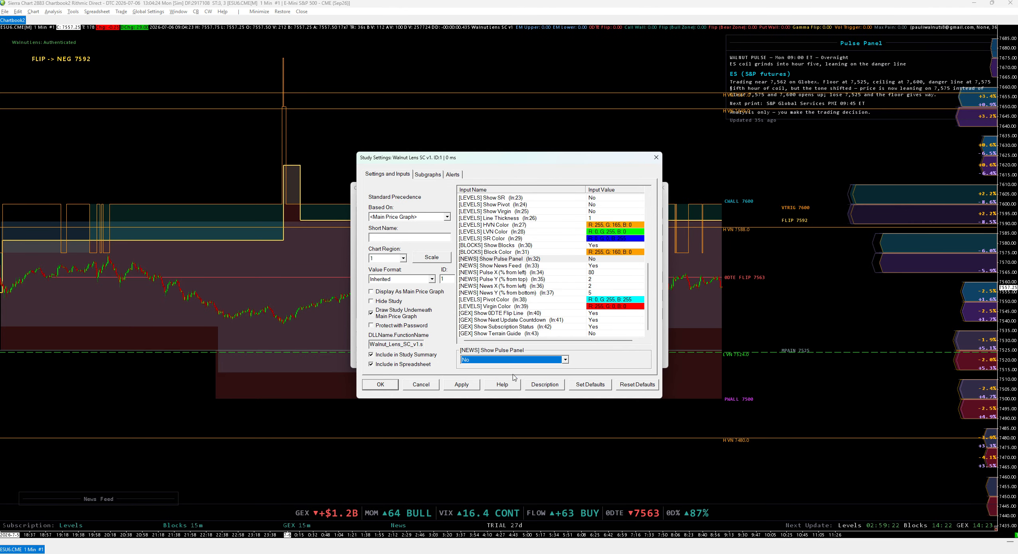
left_click(507, 268)
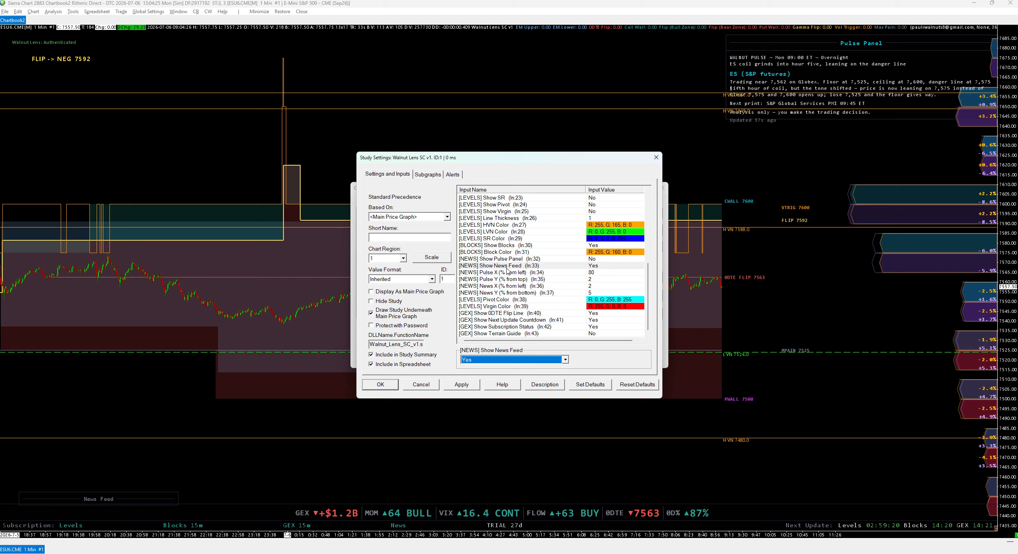
left_click(501, 360)
left_click(511, 375)
left_click(463, 385)
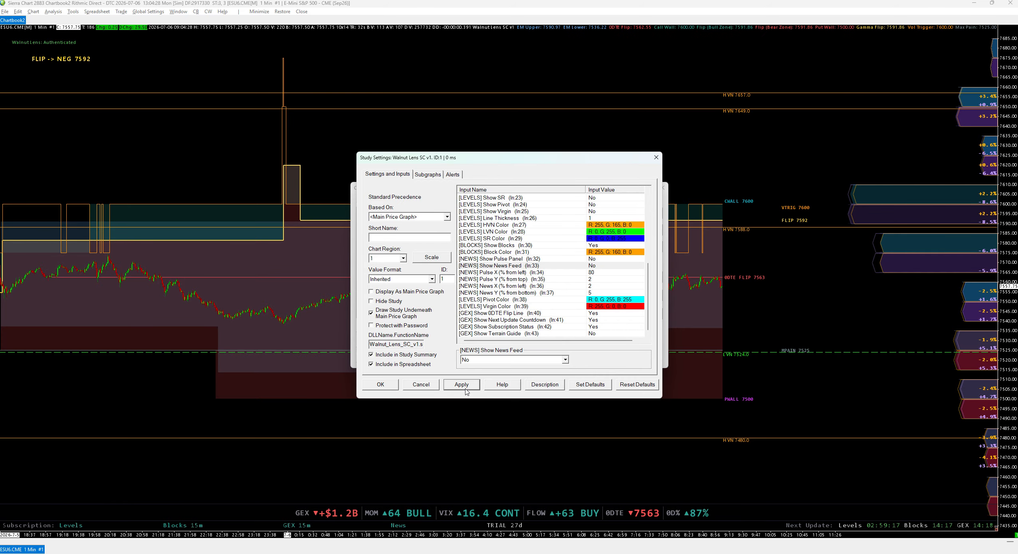
- Close the study dialogs and stretch the chart vertically to enlarge the bars around the levels
left_click(380, 384)
left_click(374, 358)
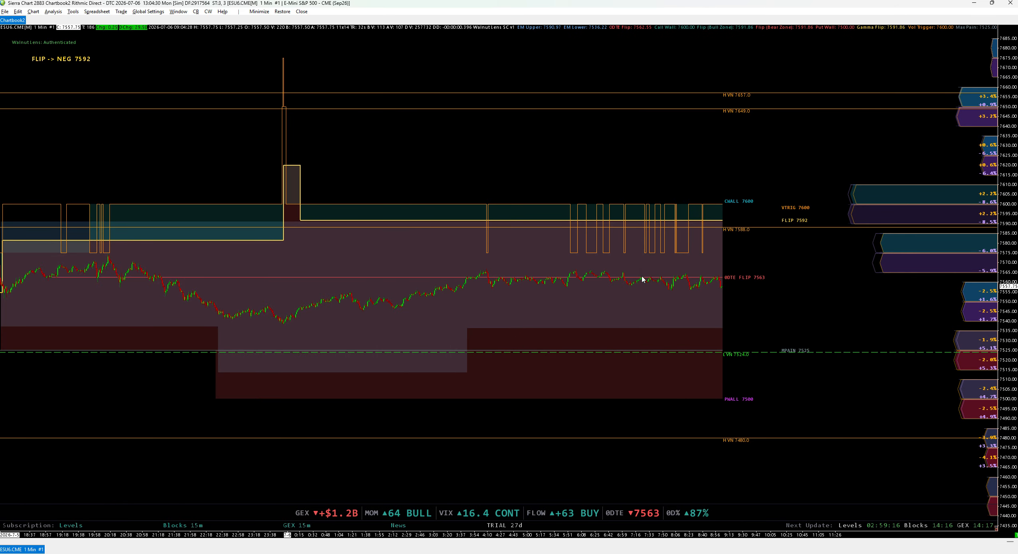
left_click_drag(641, 276, 642, 289)
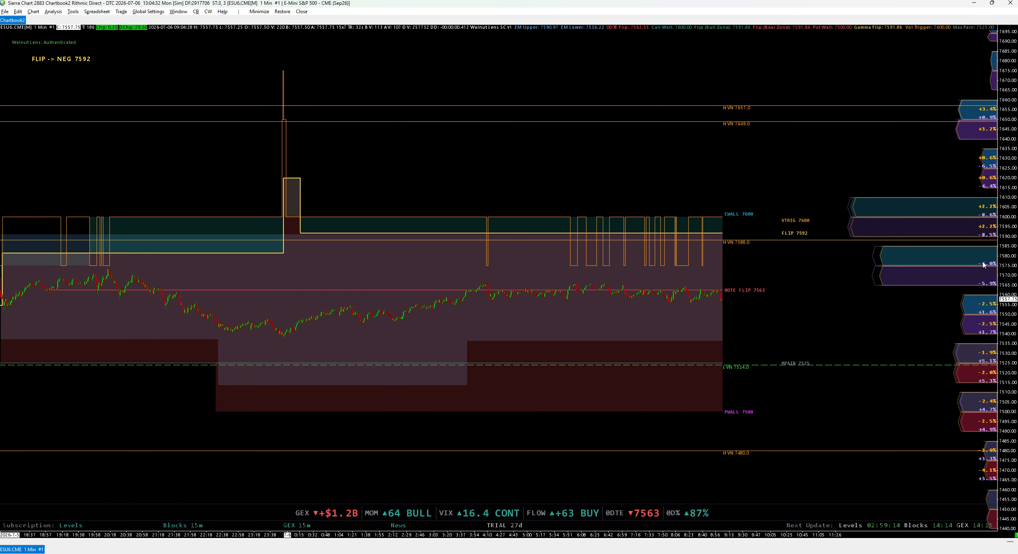
left_click_drag(1008, 282, 1002, 359)
left_click_drag(752, 362, 759, 348)
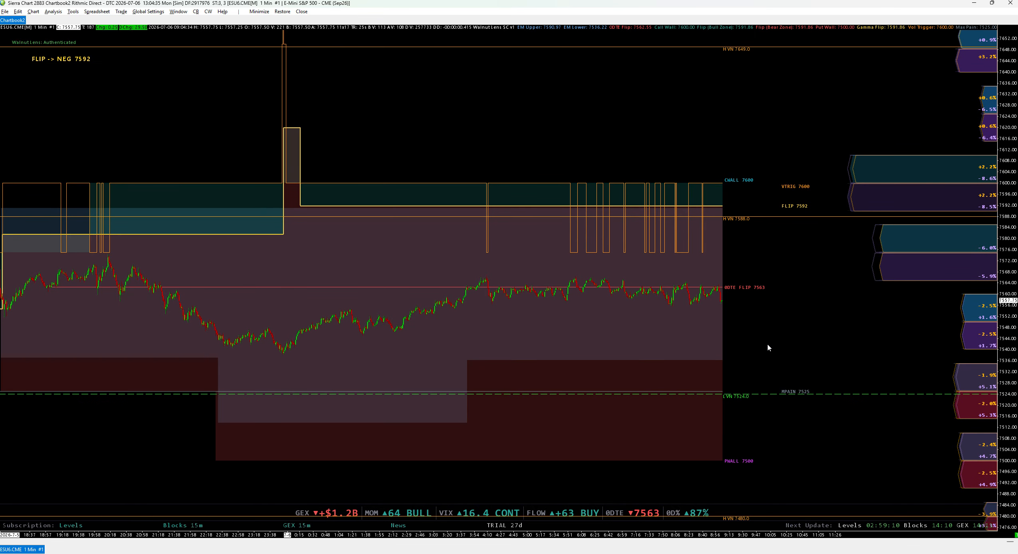